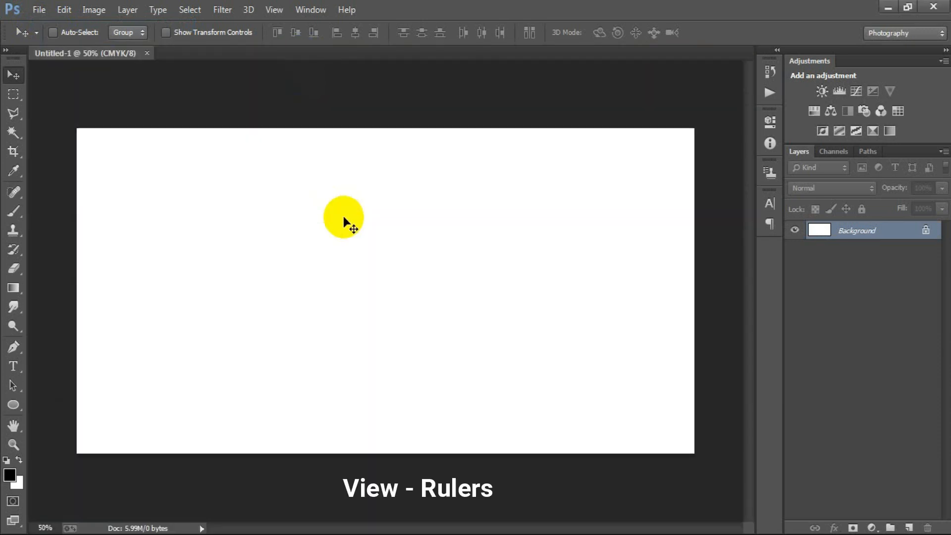
Show the rulers and place guides along all four canvas edges and about 50 px inside each edge
click(276, 9)
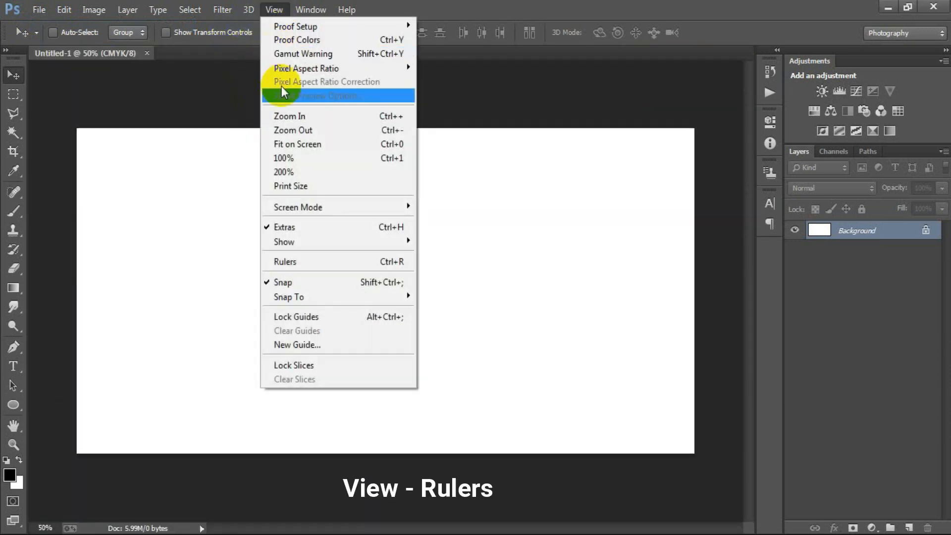
click(310, 262)
drag(361, 68, 379, 460)
drag(37, 340, 100, 342)
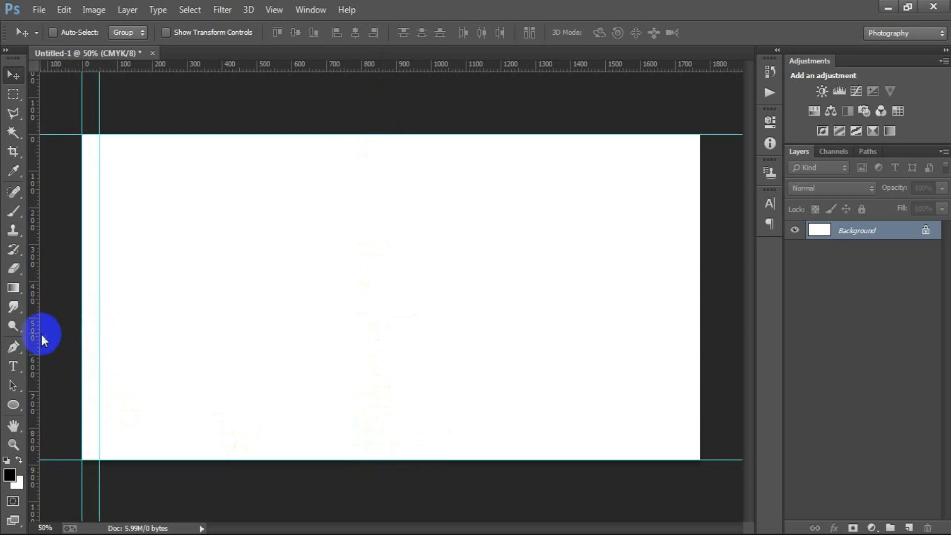
drag(35, 334, 684, 336)
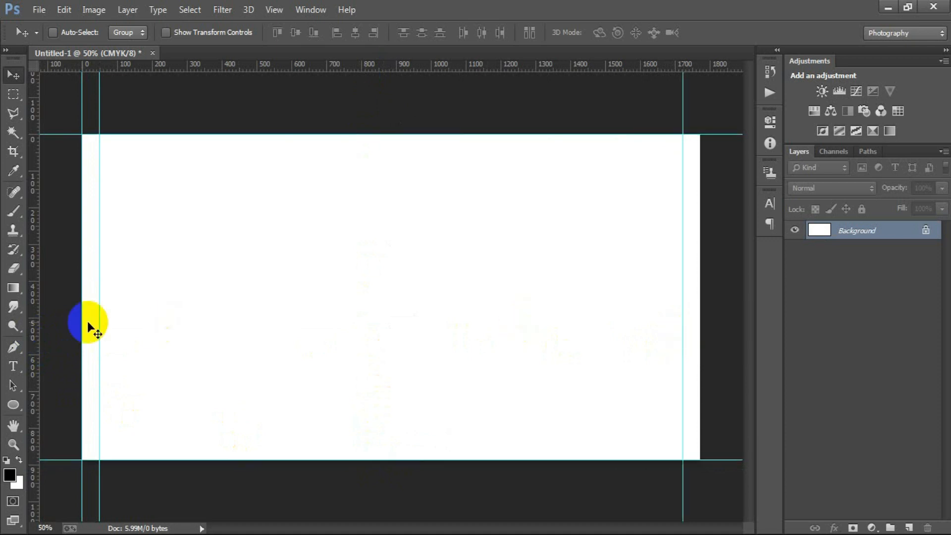
drag(38, 329, 699, 356)
drag(383, 69, 372, 150)
drag(359, 69, 336, 443)
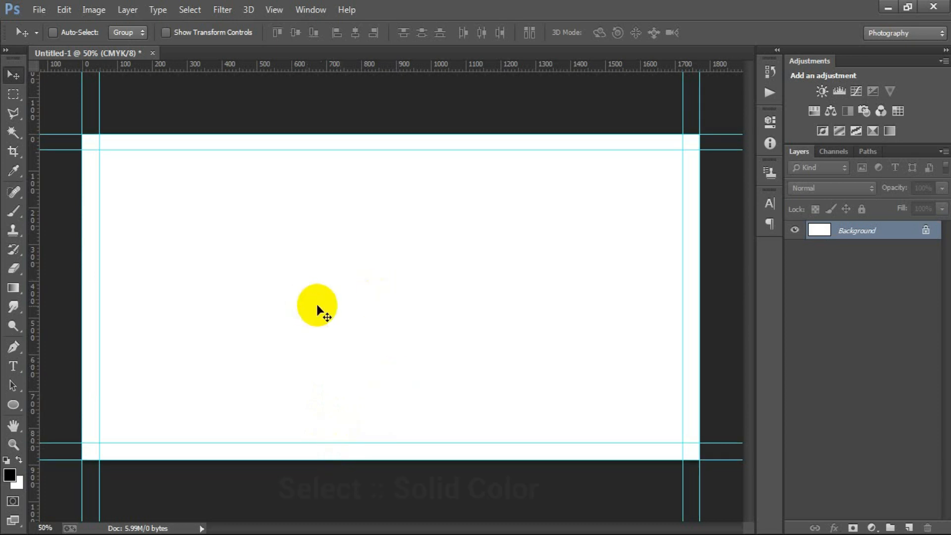
click(872, 528)
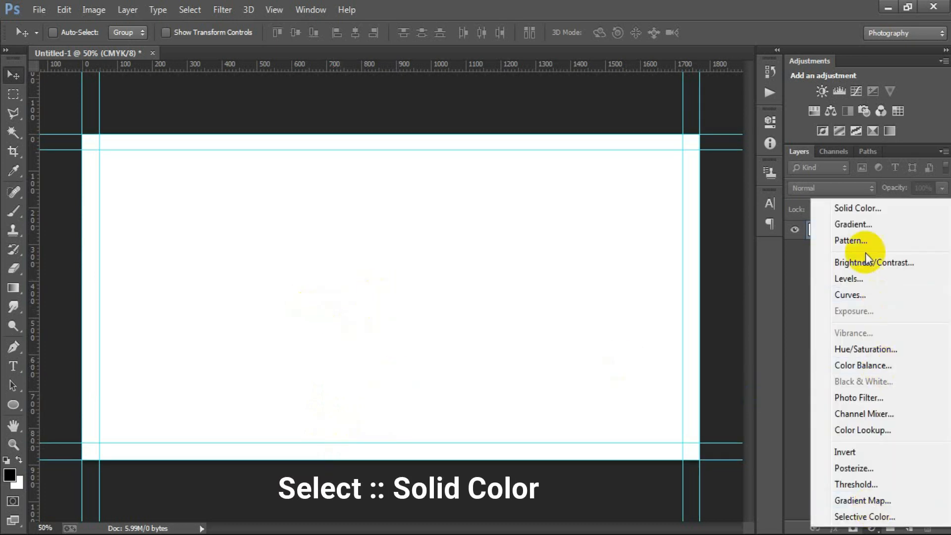
click(864, 207)
drag(580, 105, 542, 100)
drag(638, 331, 512, 357)
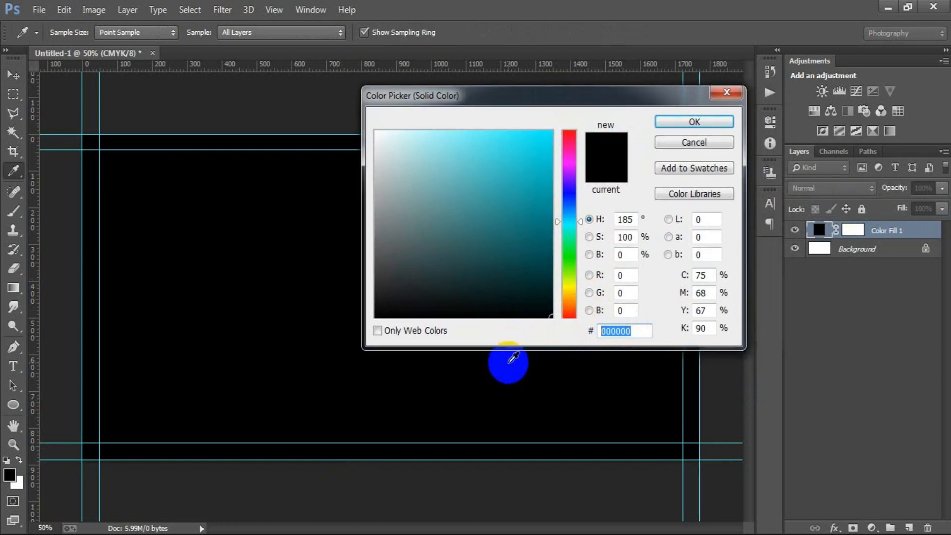
click(680, 143)
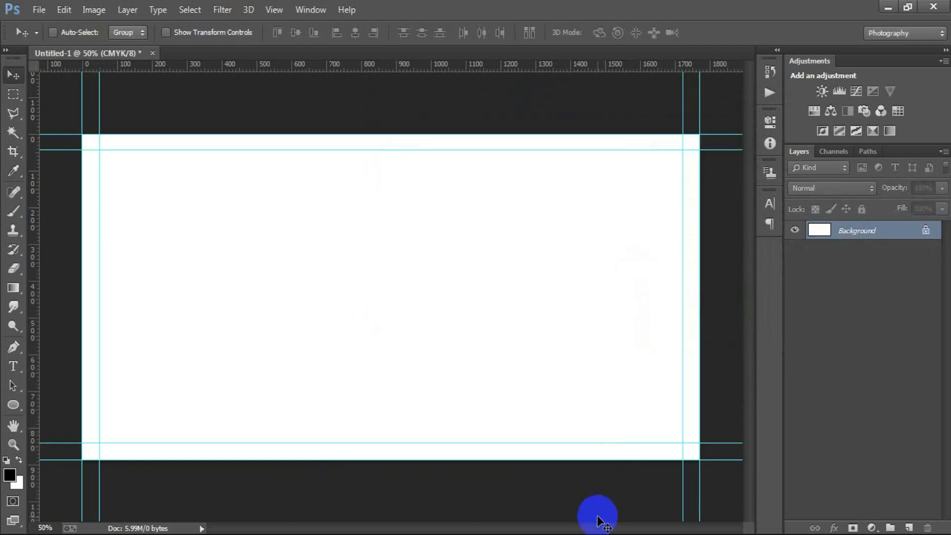
Add a Solid Color fill layer with the colour 373F4C above the background
click(872, 527)
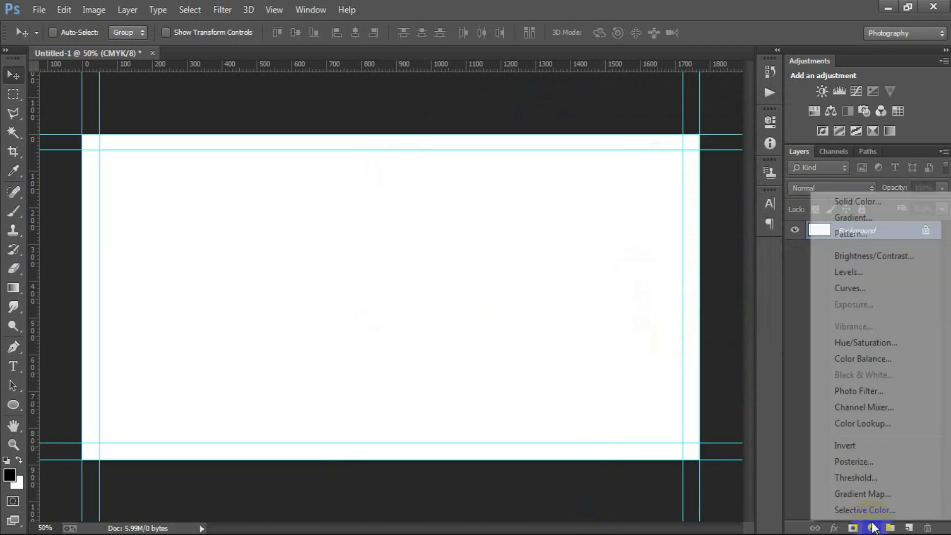
click(851, 200)
drag(637, 331, 616, 331)
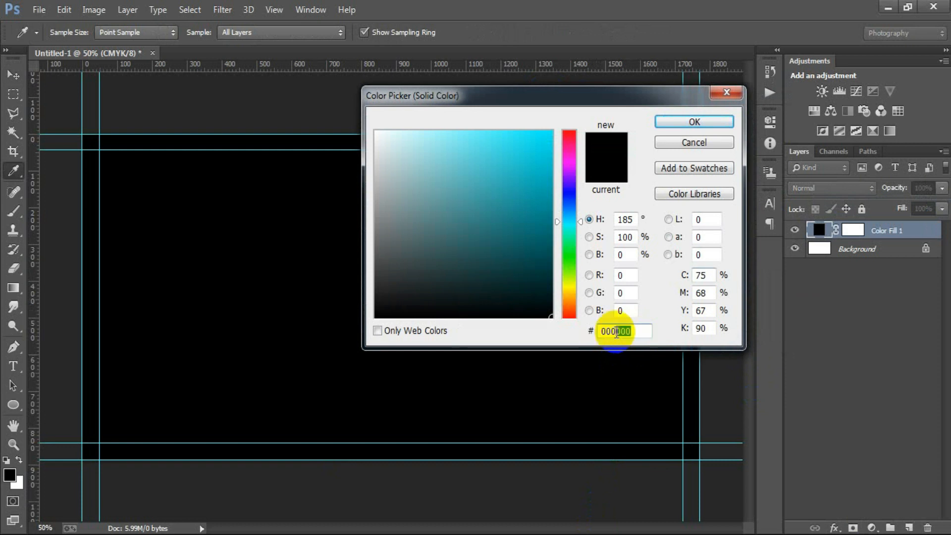
click(579, 427)
text(373)
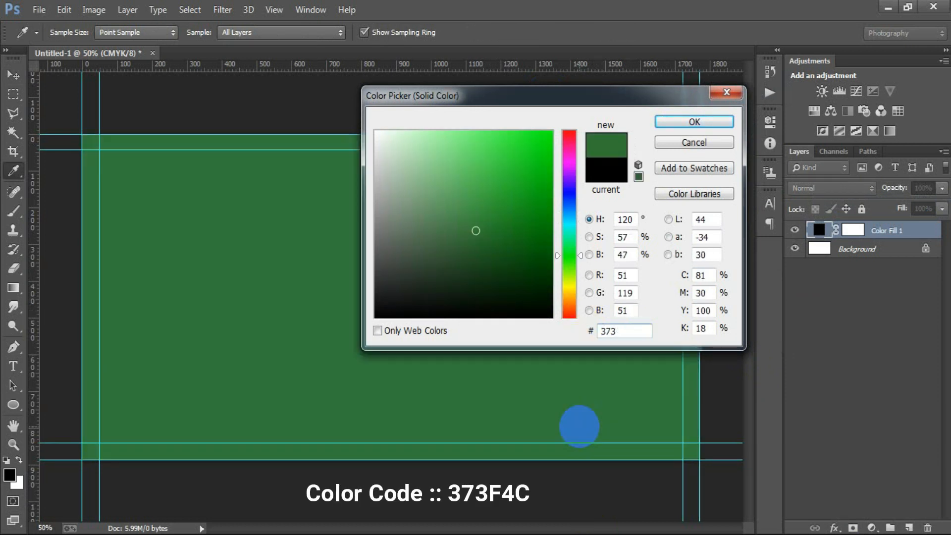
text(F4)
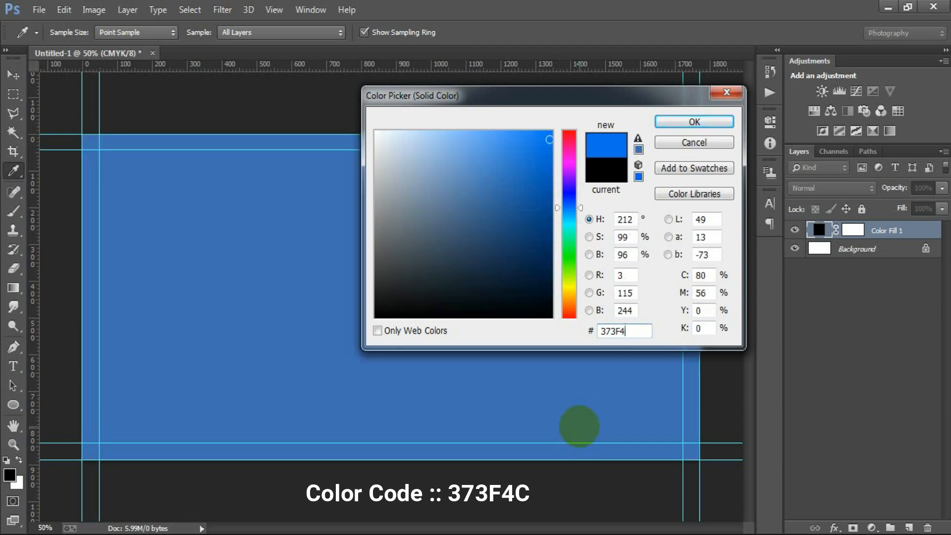
text(C)
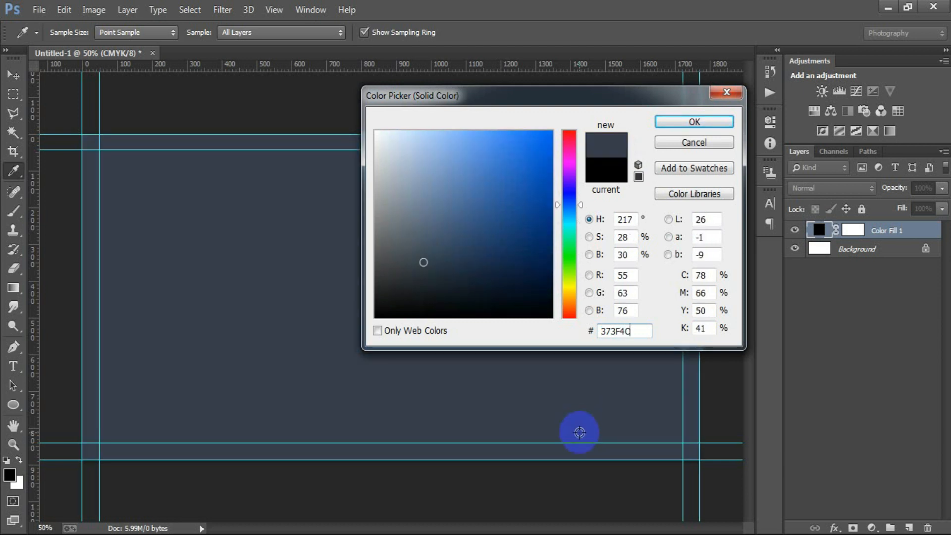
click(702, 127)
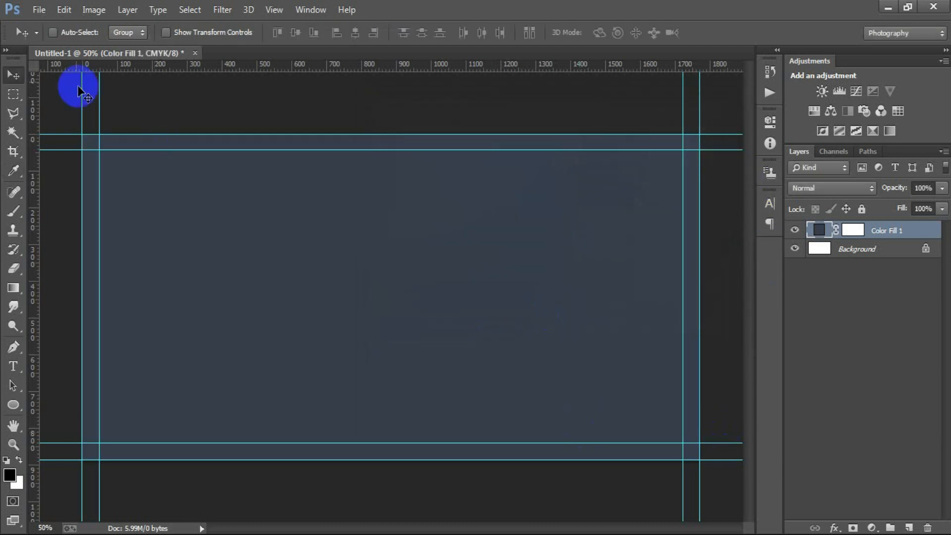
Place the blue grunge texture as a linked image and scale it proportionally to about 56.77% to cover the canvas
click(39, 9)
click(75, 233)
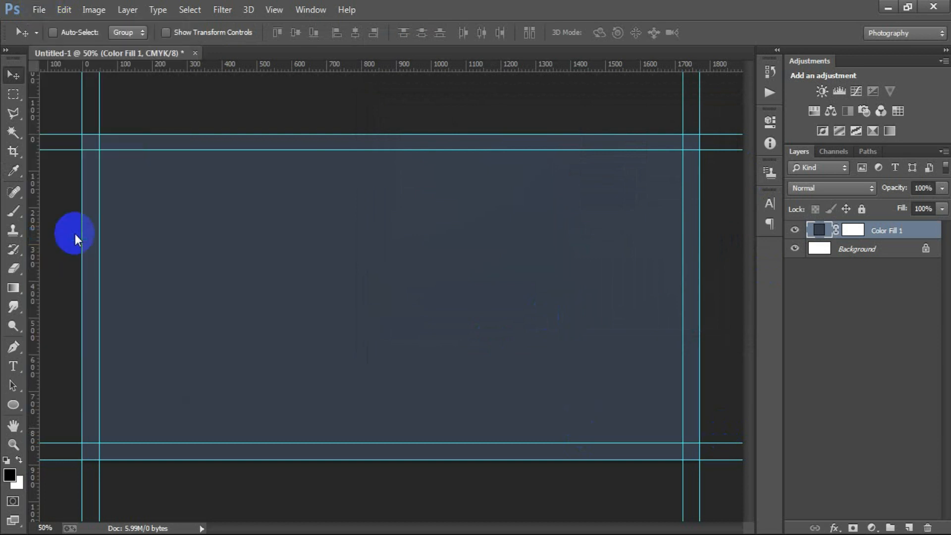
double_click(494, 221)
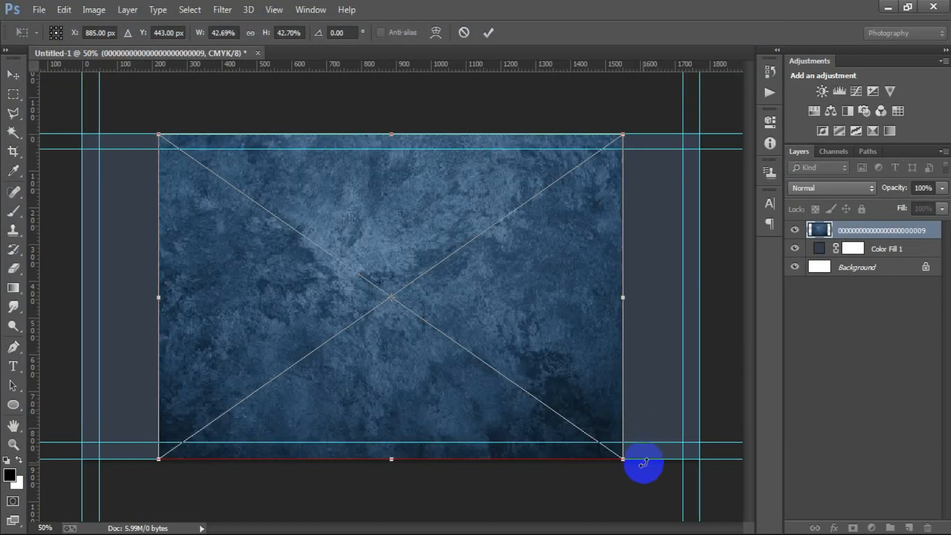
drag(623, 459, 715, 485)
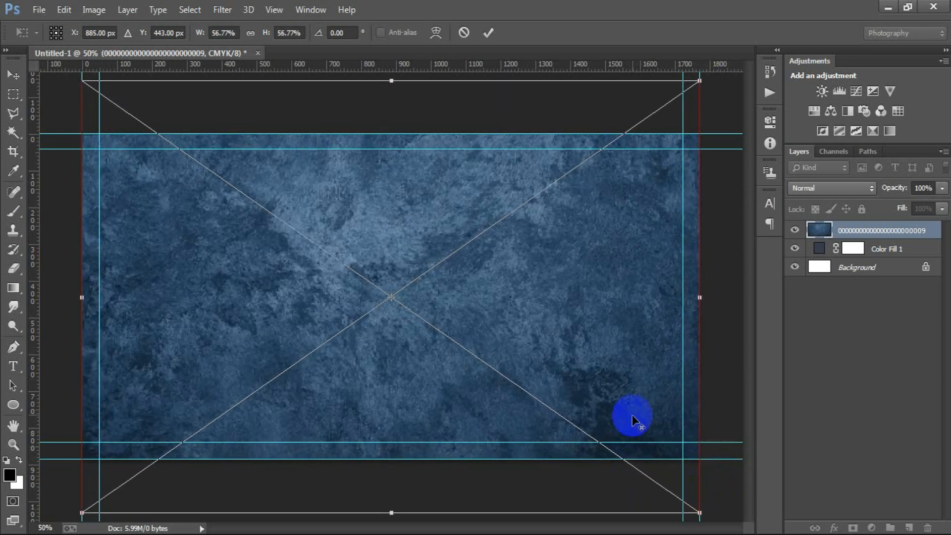
click(488, 33)
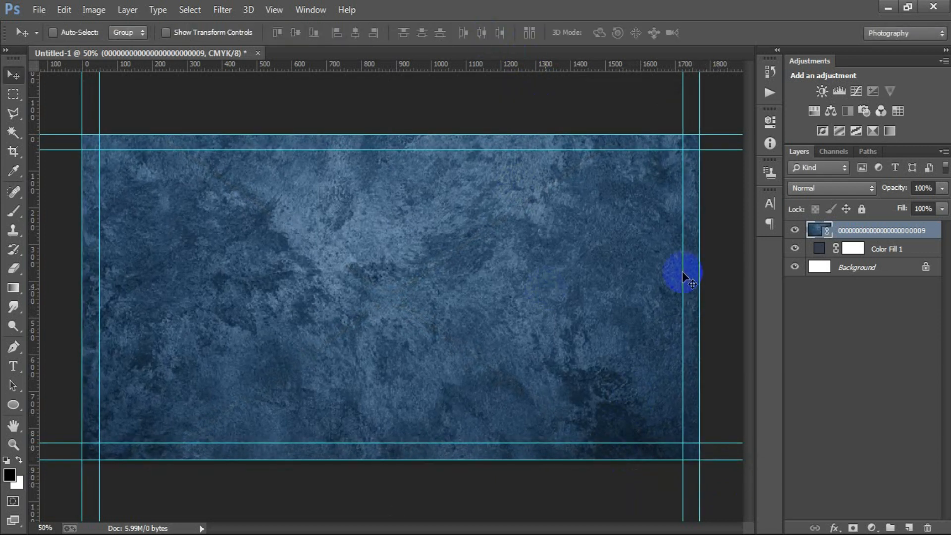
Rasterize the texture layer, then set its blend mode to Overlay and its opacity to 46%
right_click(918, 236)
click(689, 273)
click(806, 189)
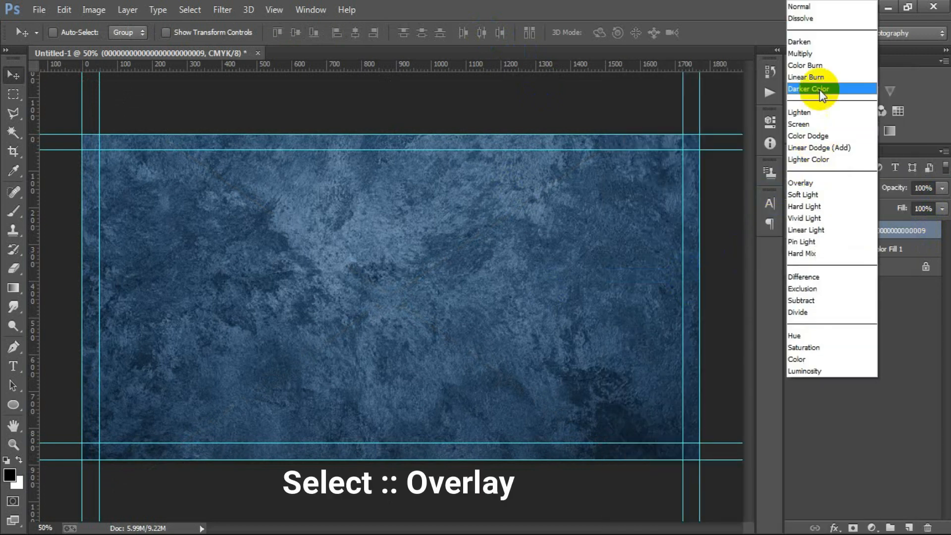
click(824, 184)
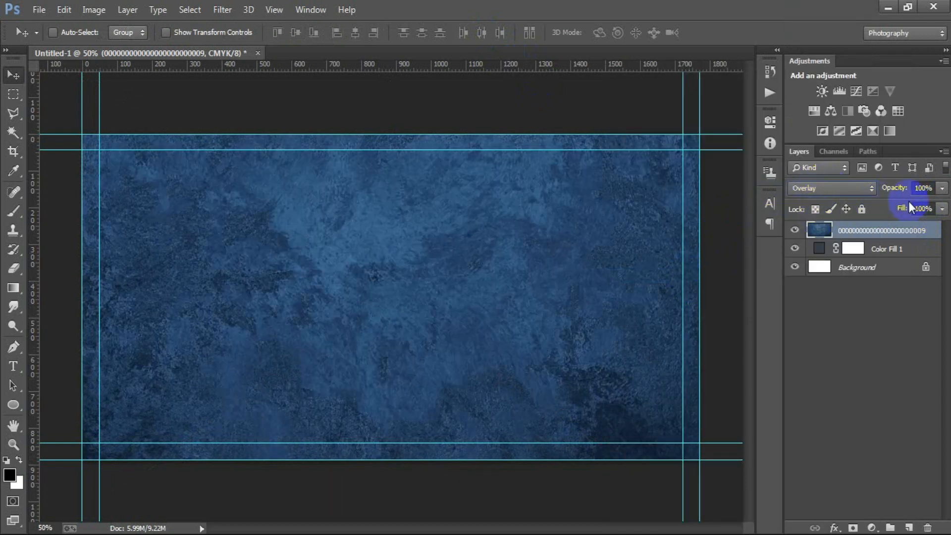
drag(942, 189, 894, 205)
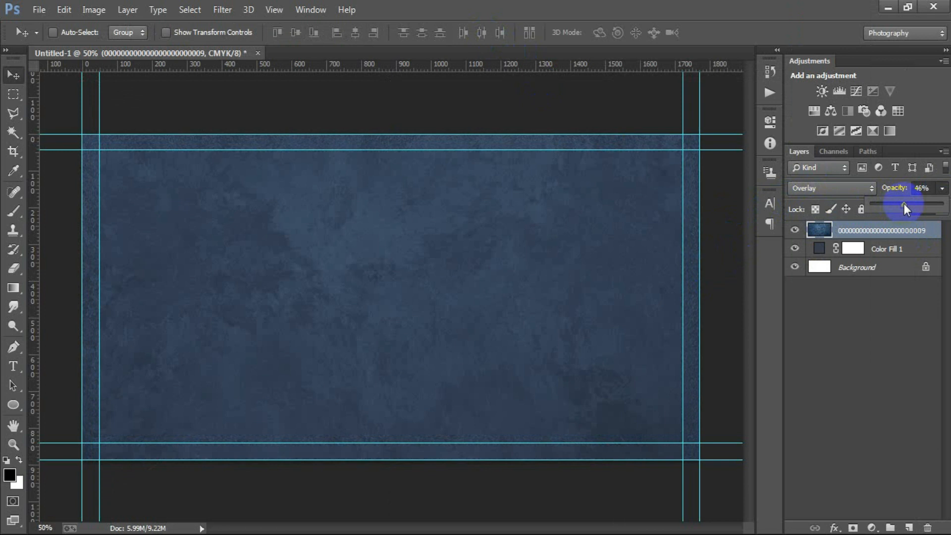
click(710, 292)
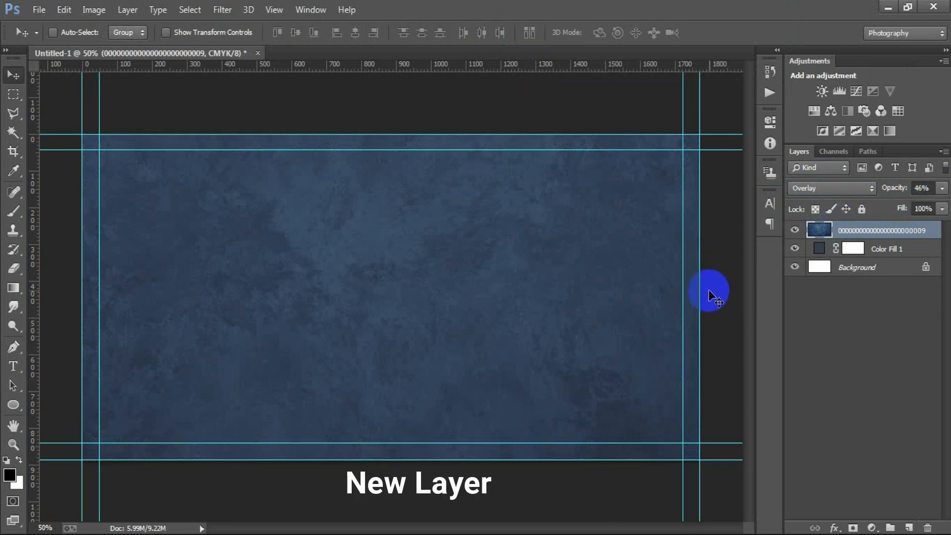
Draw an 836 × 886 px rectangle on a new layer, starting at the canvas's upper-left corner and spanning its full height
click(903, 528)
click(837, 237)
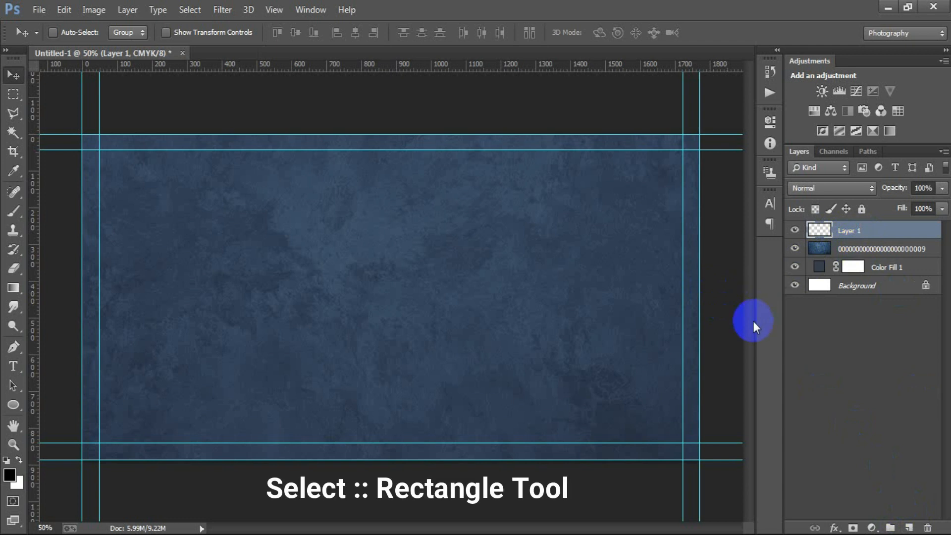
drag(19, 402, 55, 403)
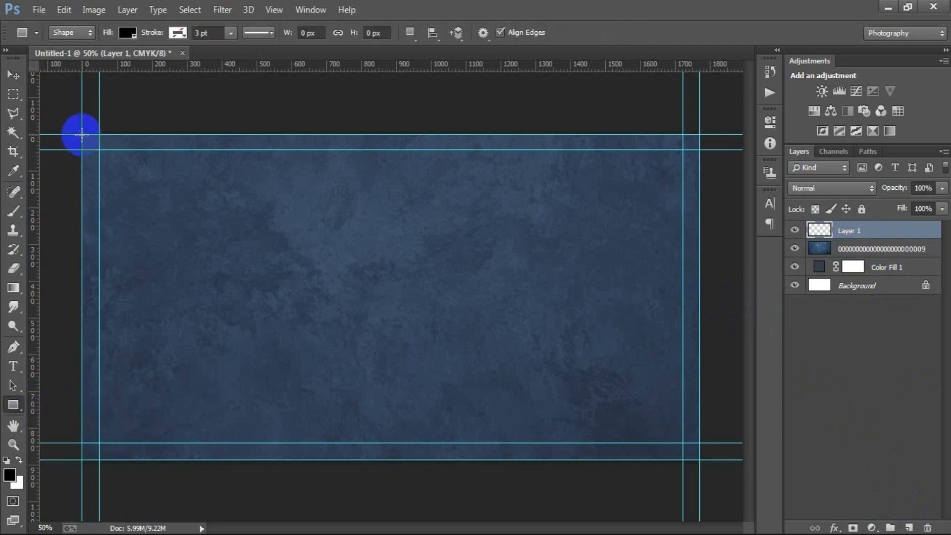
mouse_move(82, 134)
mouse_down()
mouse_move(145, 361)
mouse_move(210, 427)
mouse_move(276, 452)
mouse_move(382, 455)
mouse_move(373, 455)
mouse_up()
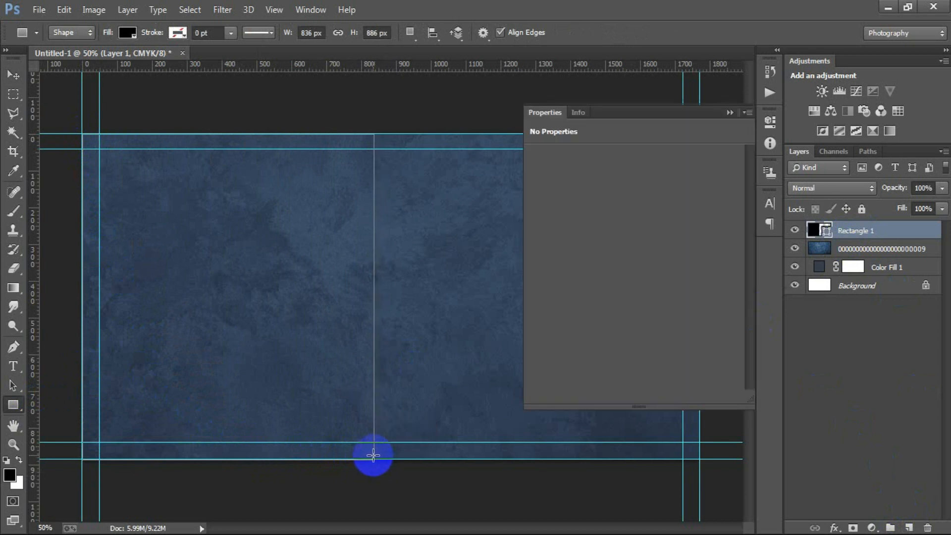
click(18, 77)
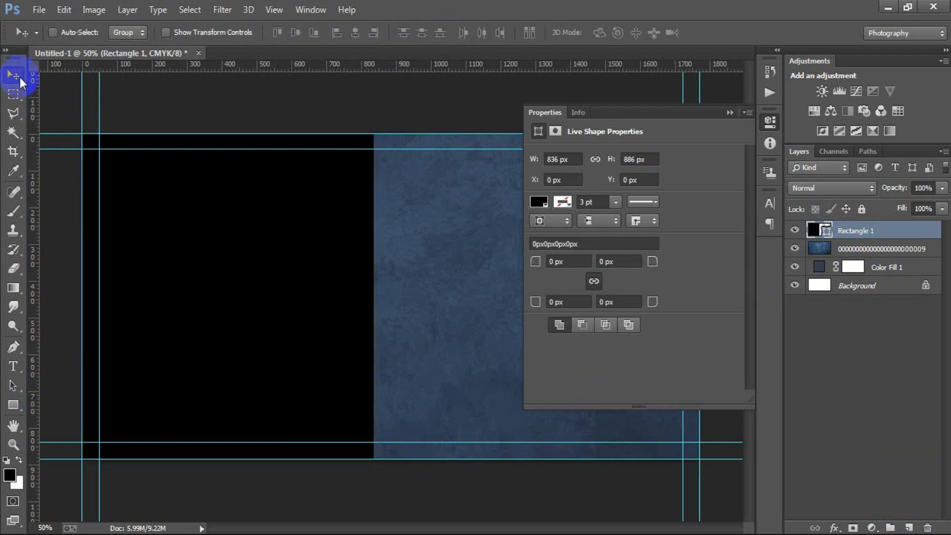
click(728, 112)
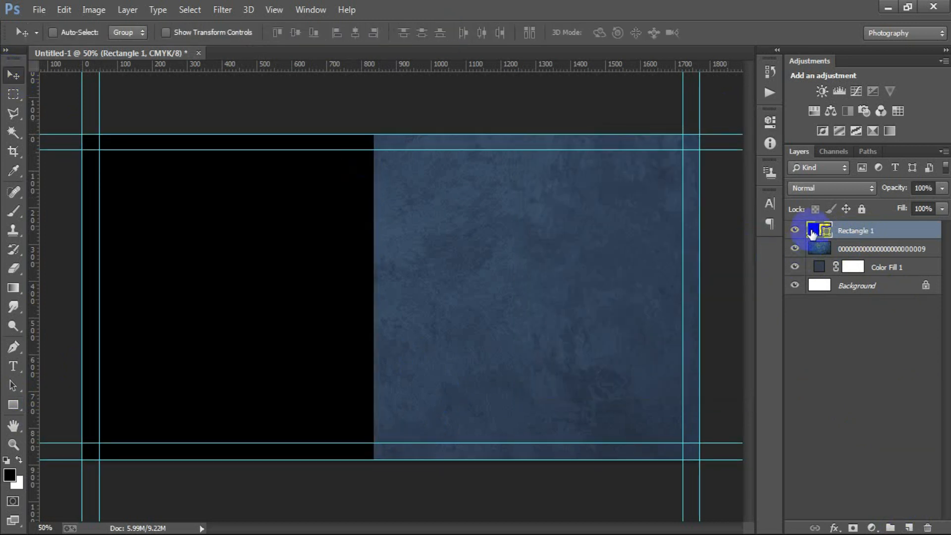
Change the rectangle's fill colour to FF8E00 and rasterize its layer
double_click(813, 230)
double_click(642, 327)
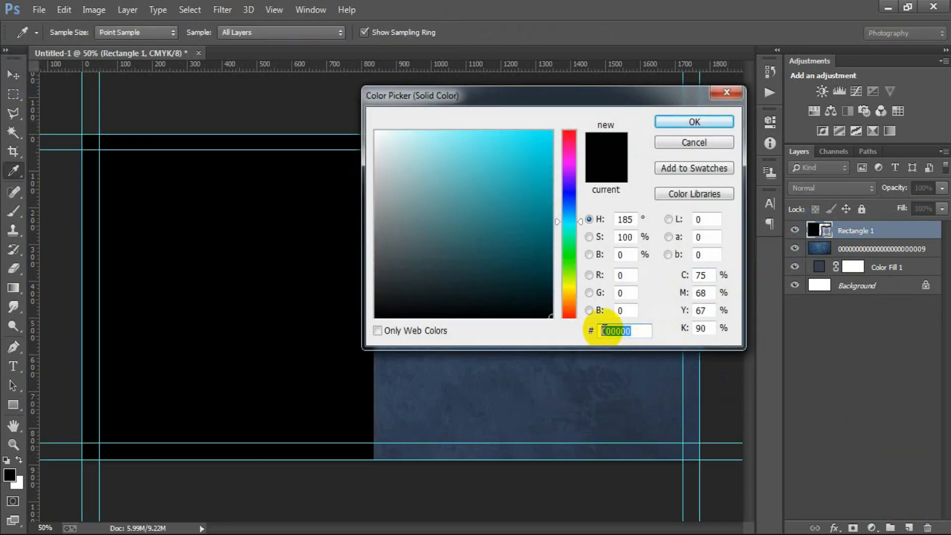
text(FF)
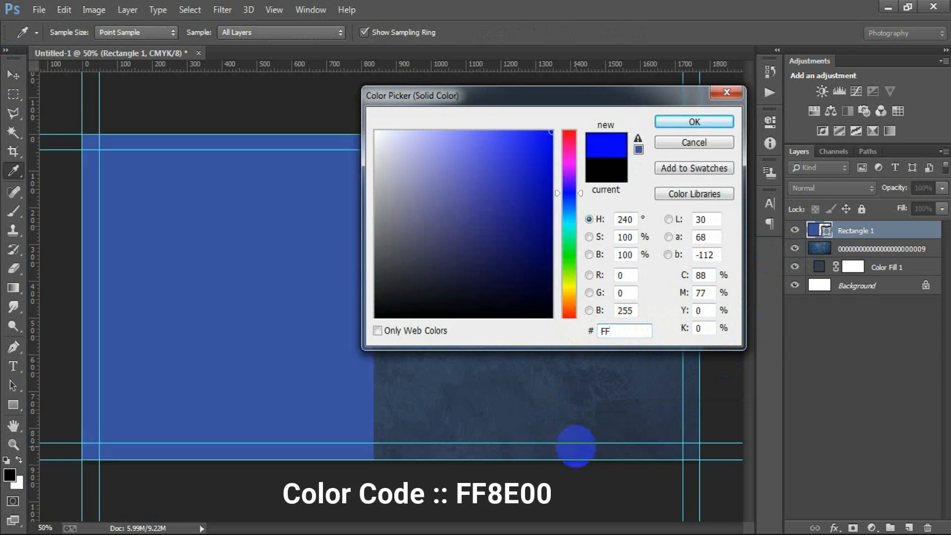
text(8E00)
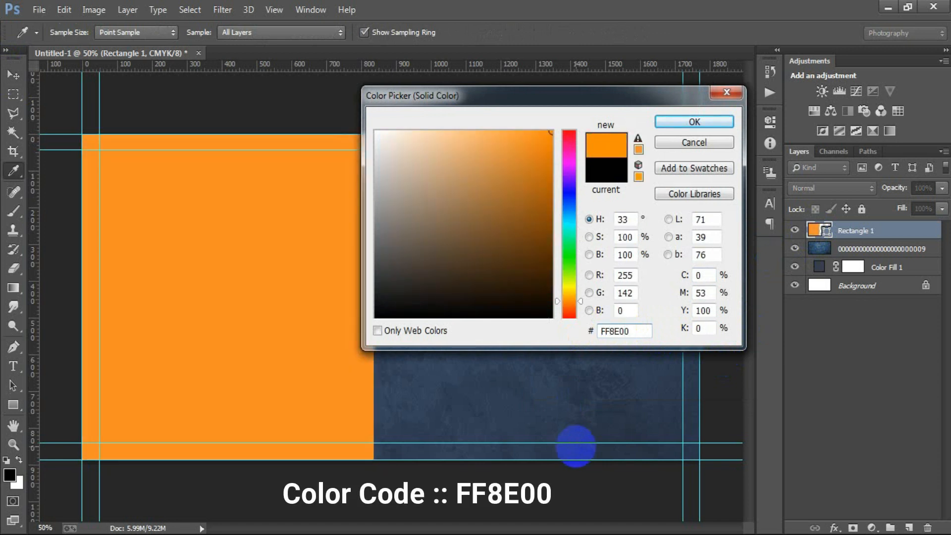
click(683, 123)
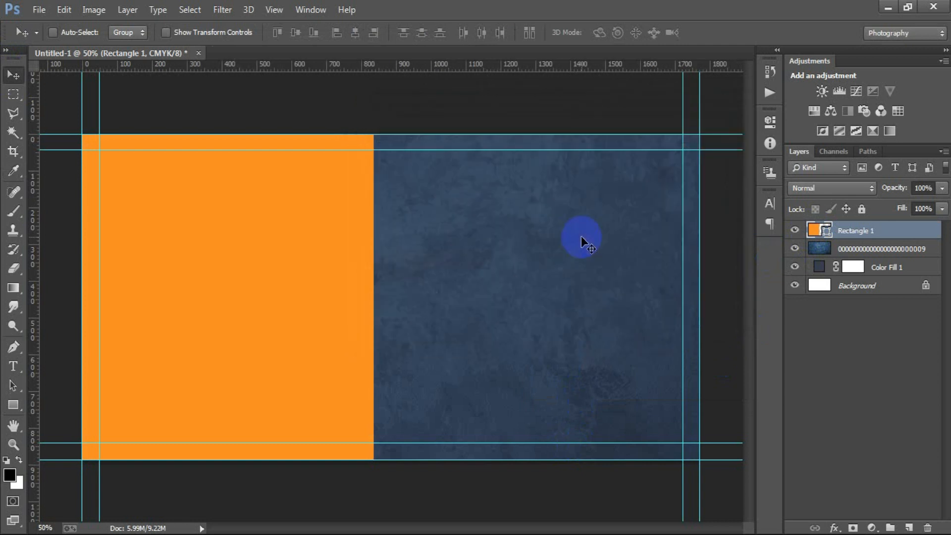
right_click(913, 230)
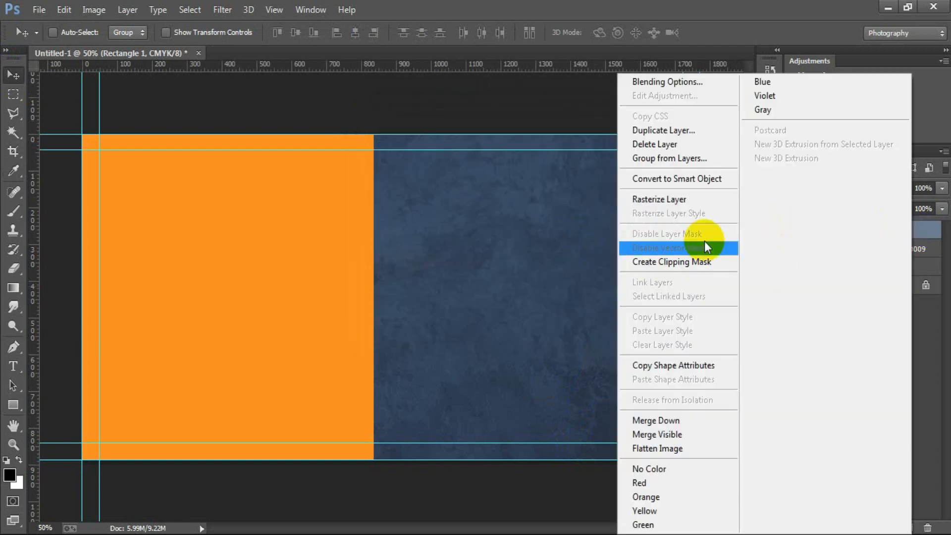
click(665, 200)
Place the white wavy-edge image as a linked image, rotate it 90° and move it against the orange rectangle's edge
click(39, 9)
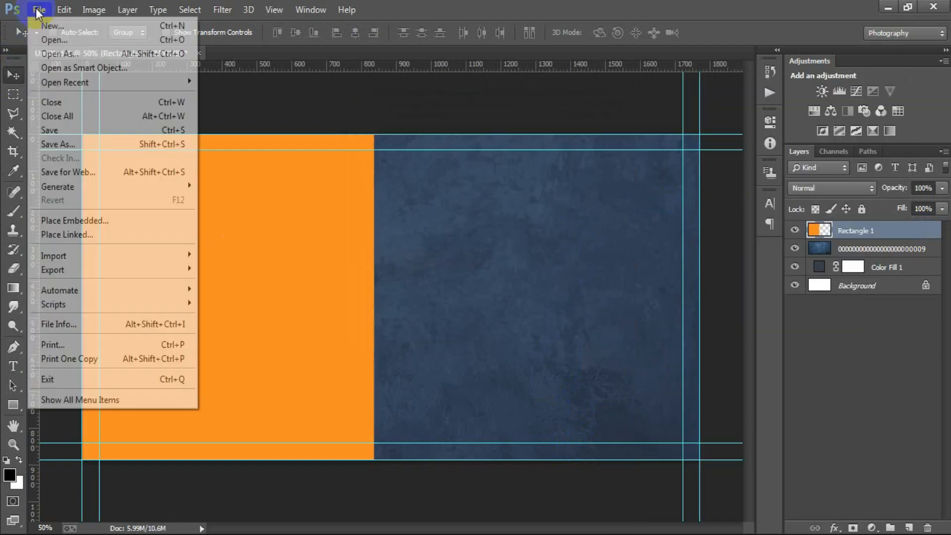
click(109, 174)
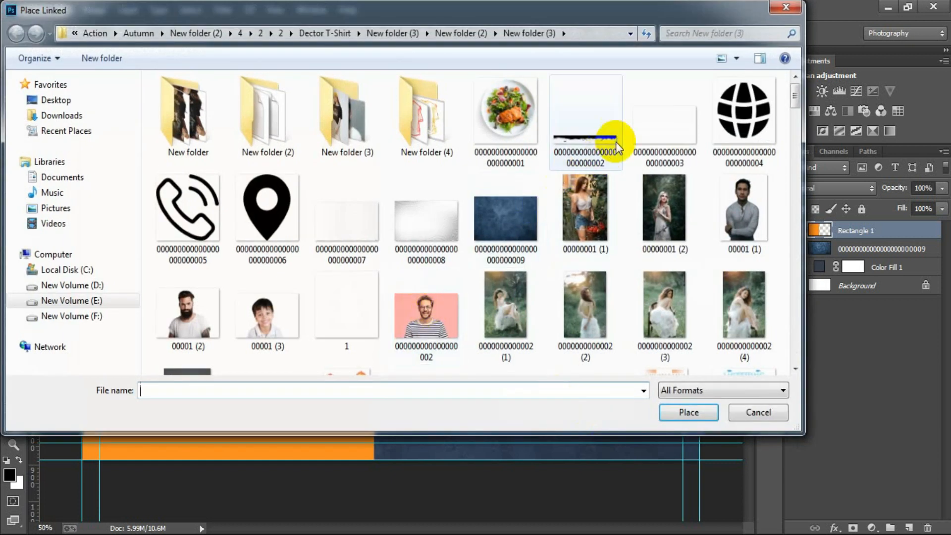
click(644, 151)
click(672, 418)
right_click(444, 298)
click(518, 466)
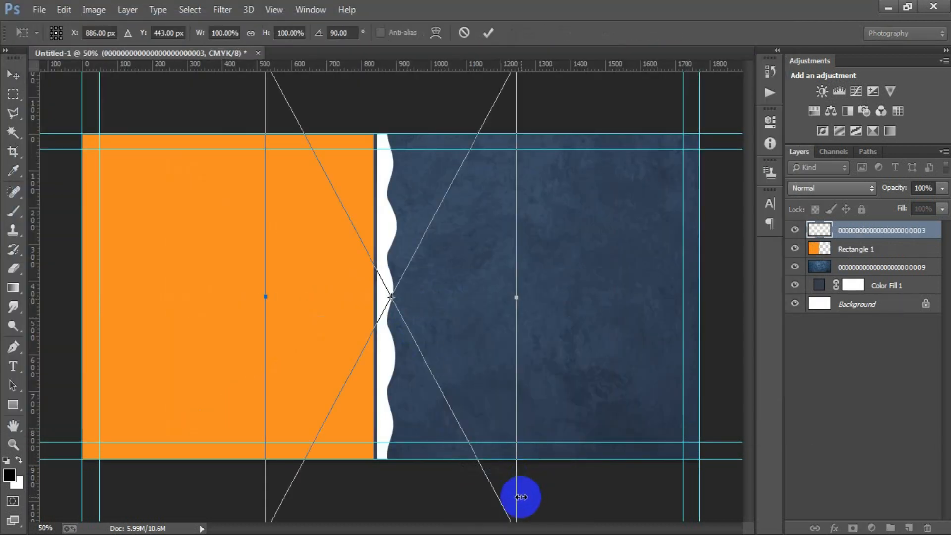
drag(471, 383, 461, 384)
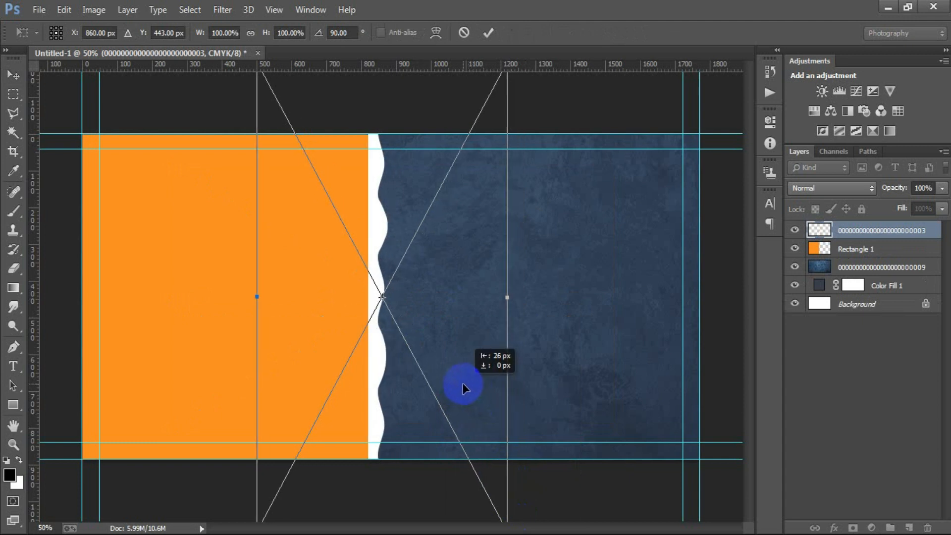
Shorten the wavy strip to 69.22% along the canvas height and position it against the orange rectangle at X 876 px, Y 440 px
key(ctrl+minus)
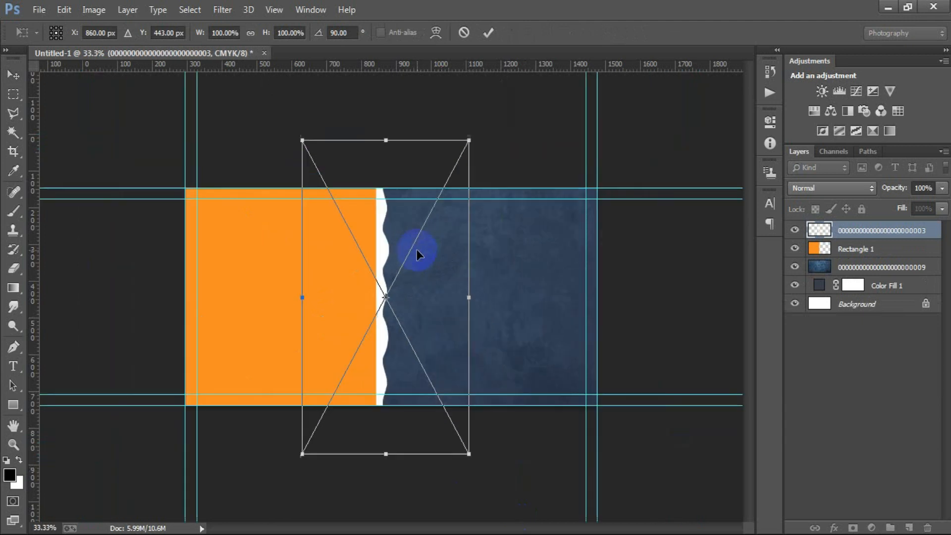
drag(385, 454, 381, 406)
mouse_move(383, 229)
mouse_down()
mouse_move(385, 211)
mouse_move(387, 241)
mouse_up()
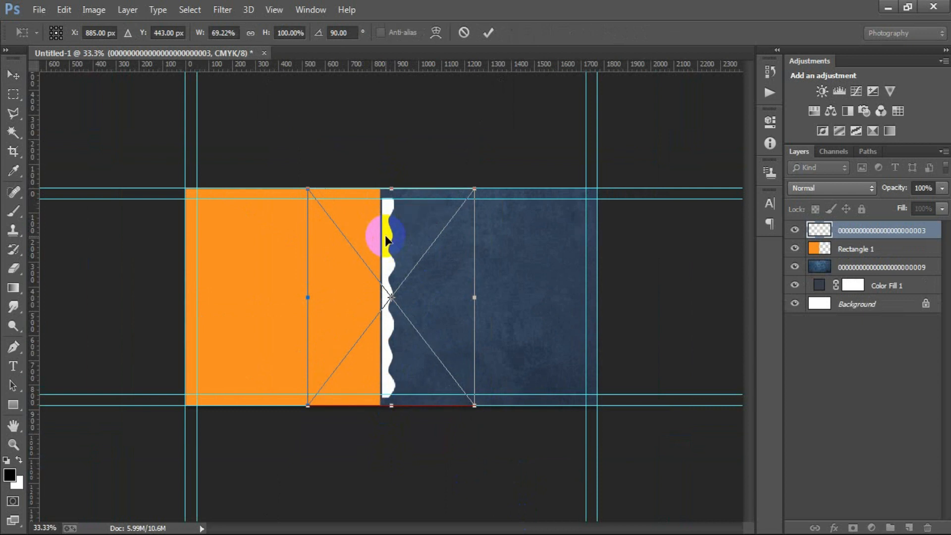
key(Left)
key(Left)
key(Left)
key(Left)
key(Left)
key(Left)
key(Left)
key(Left)
key(Left)
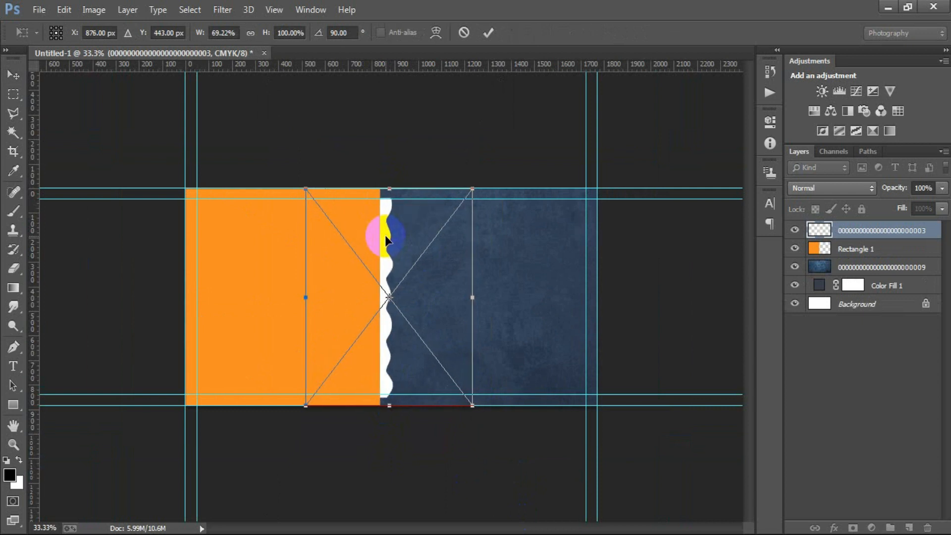
key(Up)
key(Up)
key(Up)
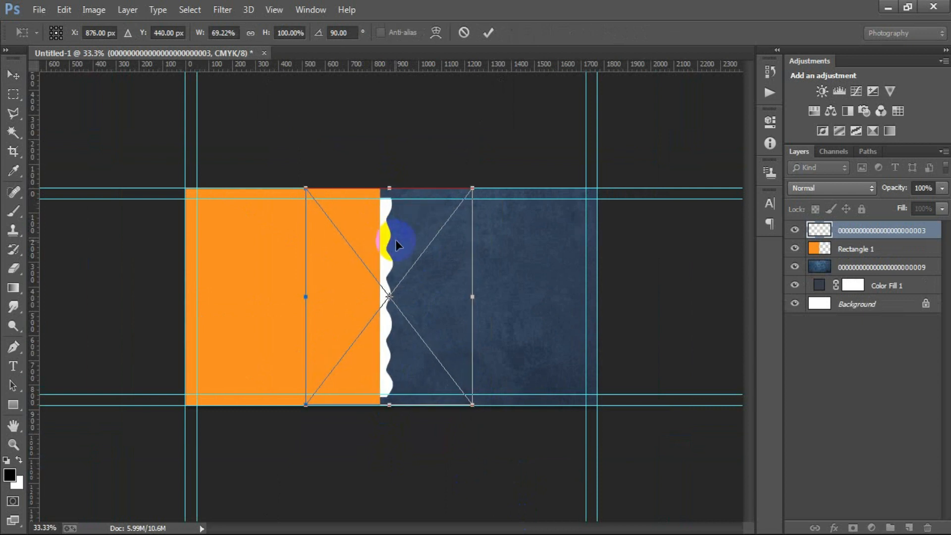
Stretch the wavy strip to 77.66% so it covers the full canvas height, and apply the transform
drag(389, 189, 390, 178)
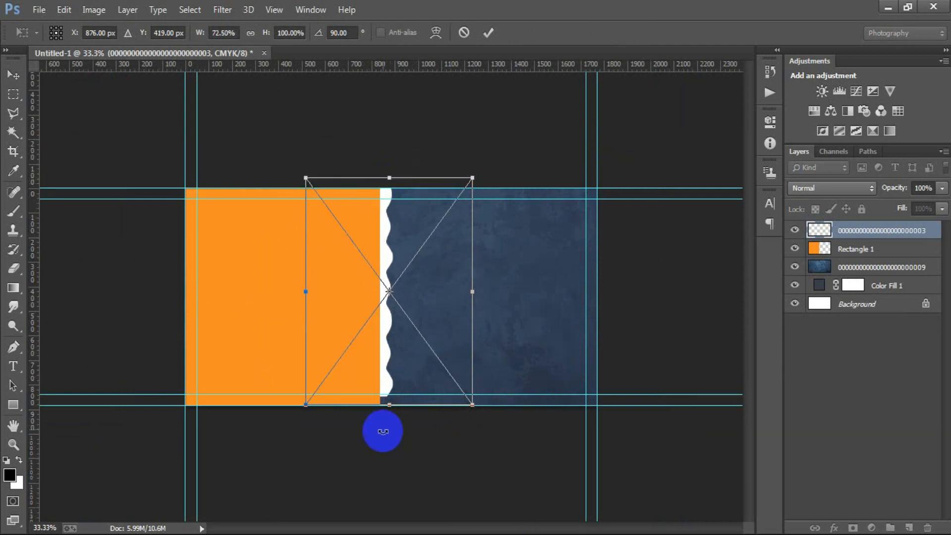
drag(388, 406, 387, 416)
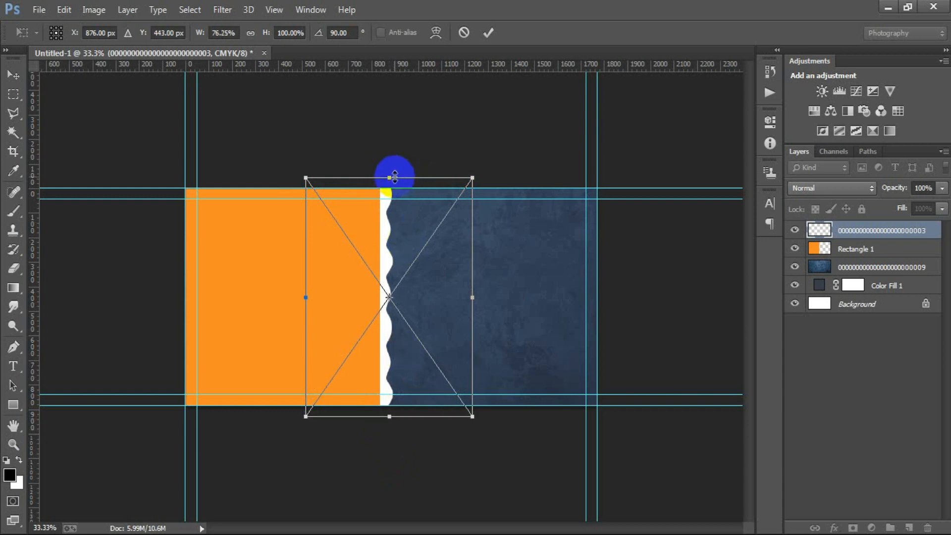
drag(387, 177, 388, 173)
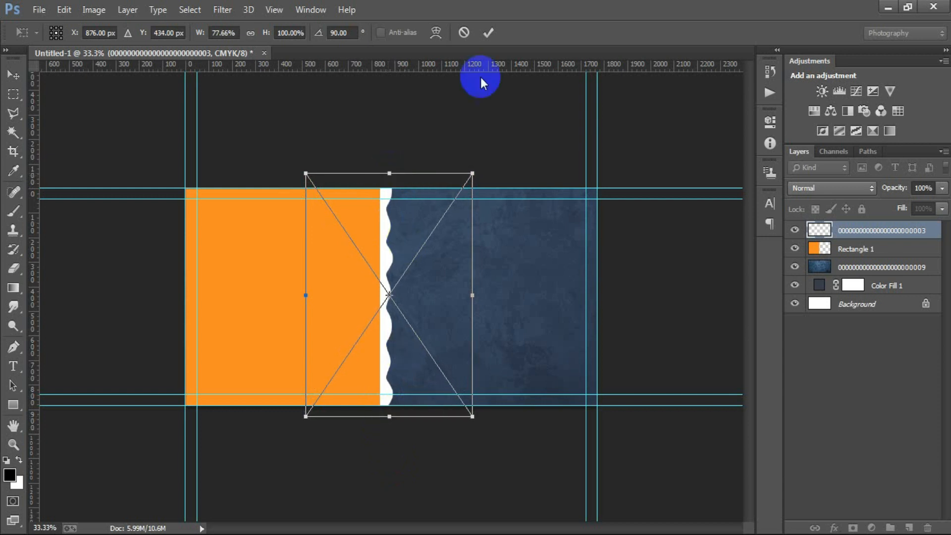
click(488, 34)
Rasterize the wavy strip layer, fill the strip with the panel's orange F78E1E, and restore the default foreground and background colours
key(ctrl+plus)
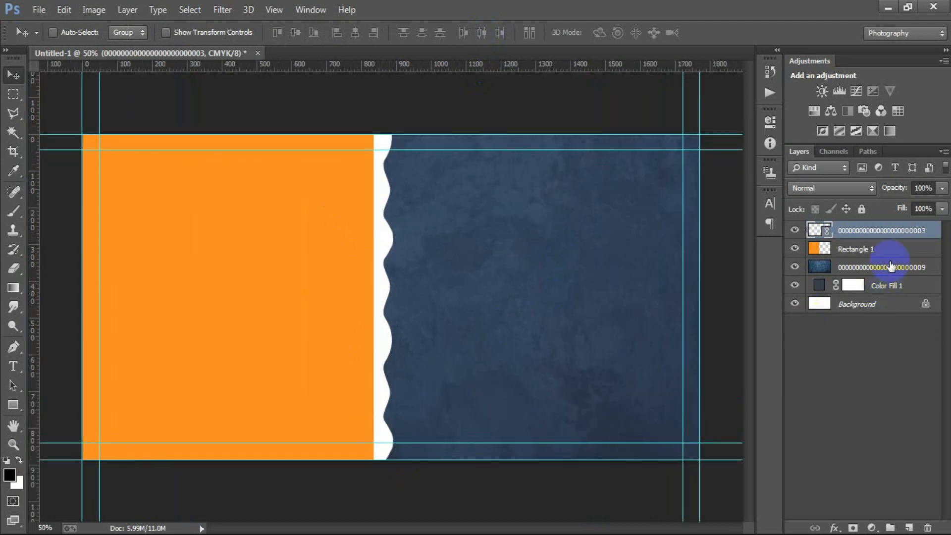
right_click(872, 229)
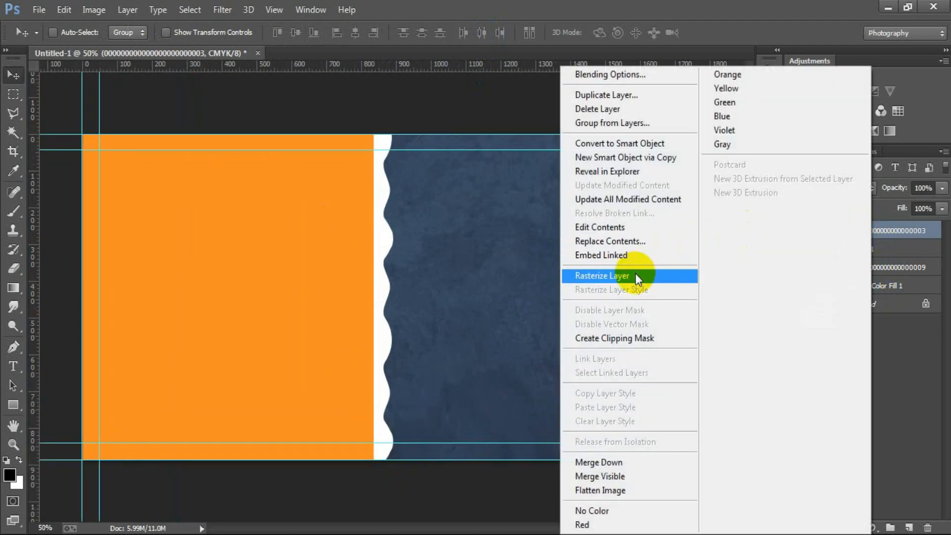
click(635, 274)
ctrl+click(818, 230)
click(14, 476)
click(221, 307)
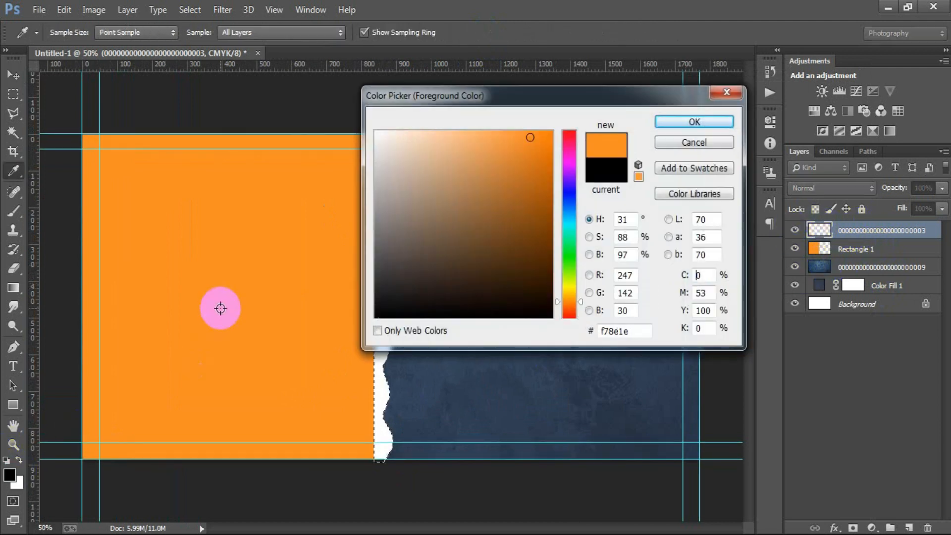
click(694, 122)
key(alt+BackSpace)
key(ctrl+d)
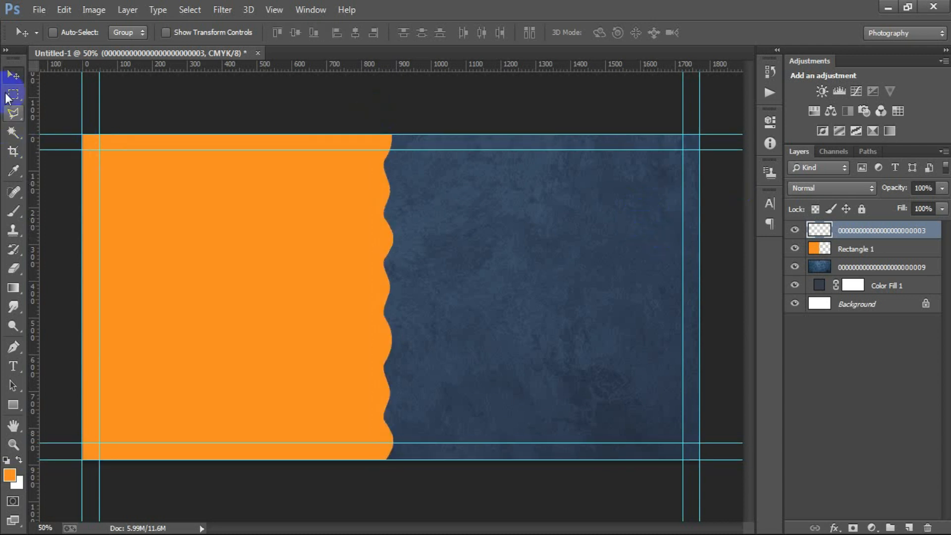
click(6, 460)
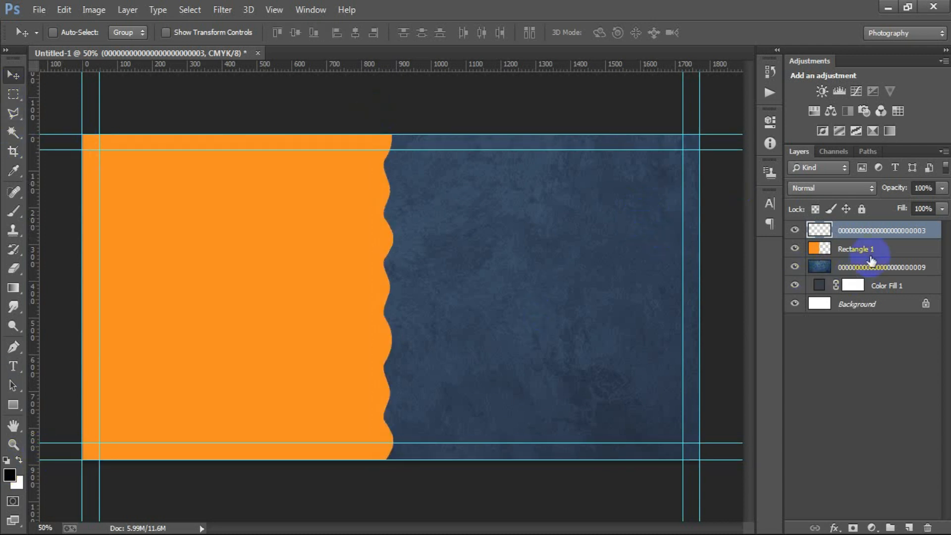
Check the wavy strip and Rectangle 1 layers by toggling their visibility, and merge them into one layer
shift+click(830, 252)
click(796, 231)
click(796, 231)
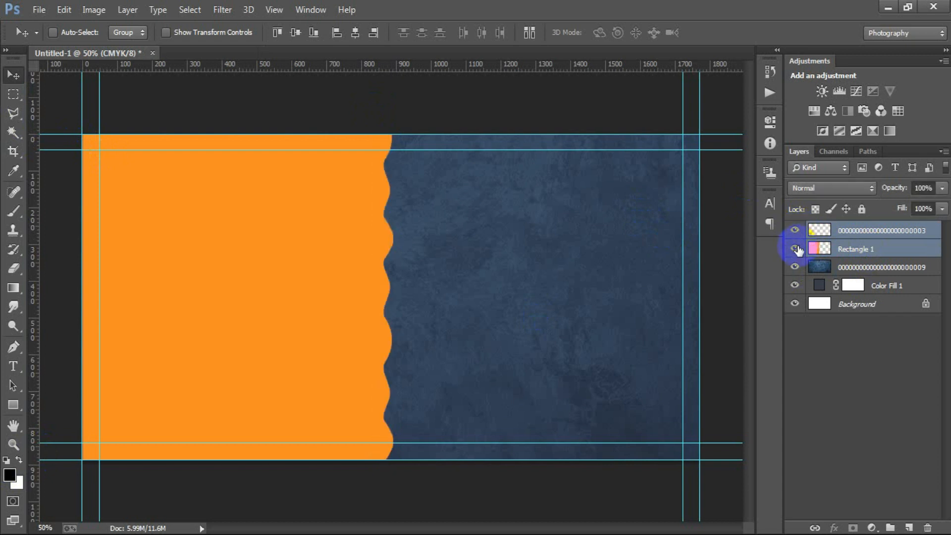
click(796, 249)
click(796, 249)
key(ctrl+e)
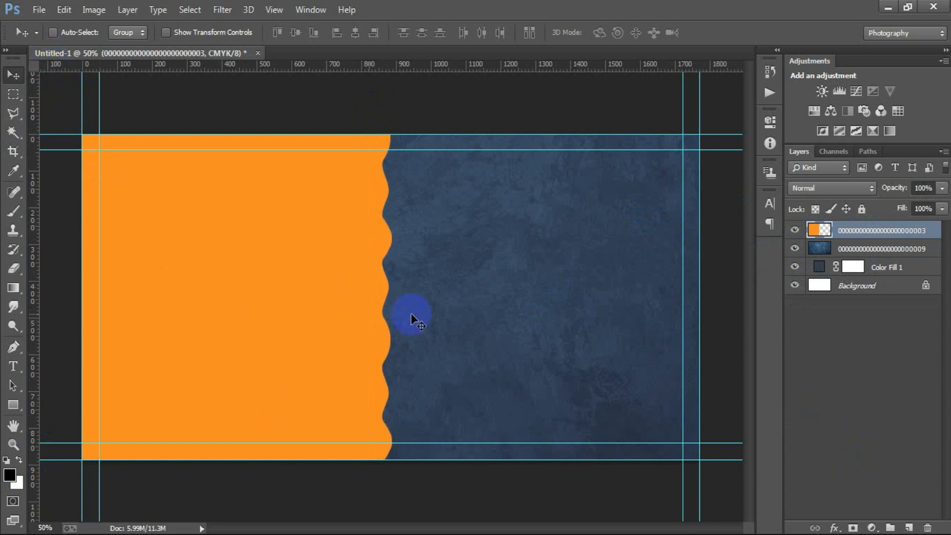
Place the halftone dot image as a linked image, aligned to the canvas's upper-left area and scaled to cover the orange panel
click(39, 9)
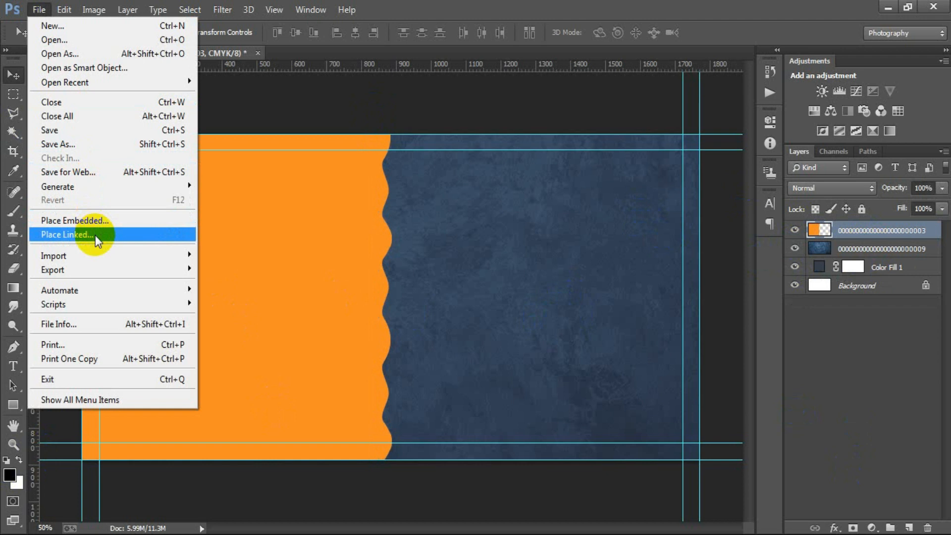
click(95, 236)
click(394, 251)
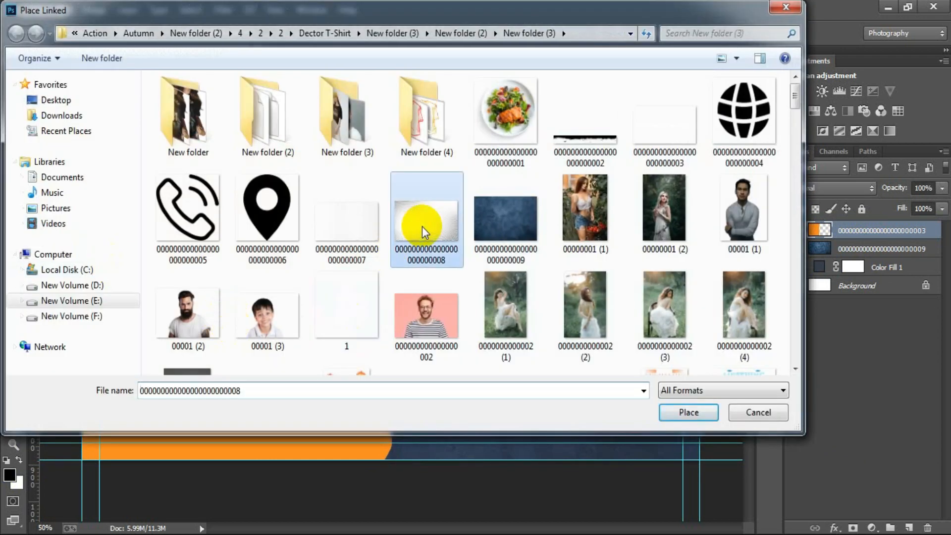
click(668, 414)
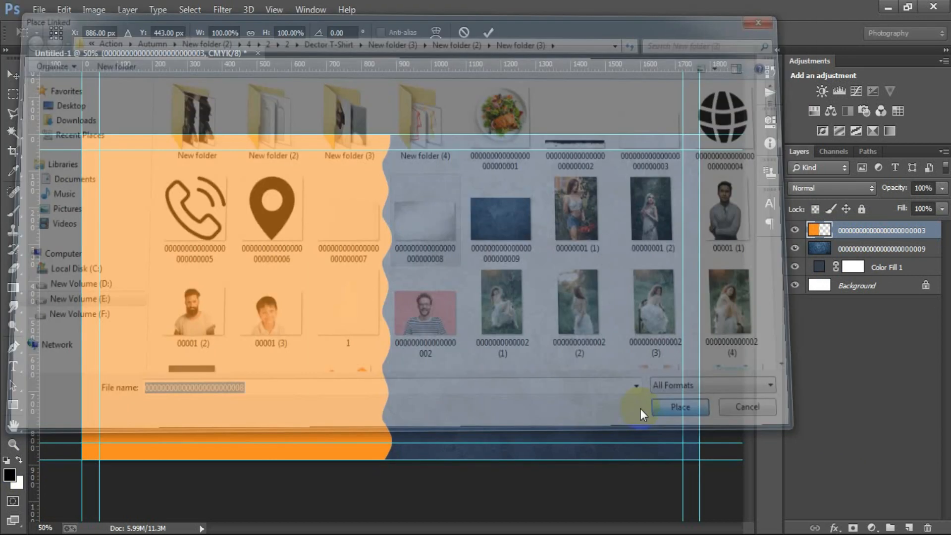
drag(452, 381, 293, 370)
drag(414, 398, 490, 492)
drag(409, 382, 417, 384)
click(488, 33)
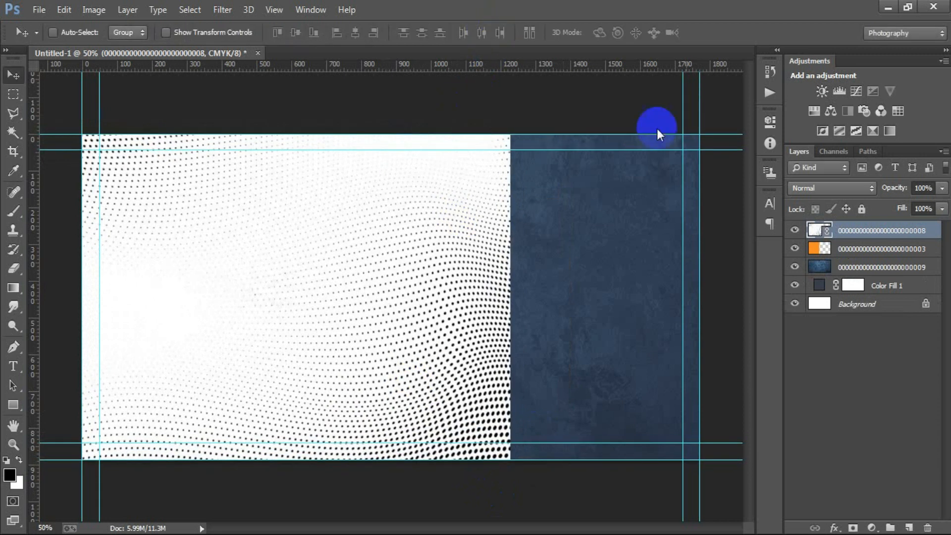
Rasterize the halftone layer and clip it to the merged orange panel layer
right_click(841, 231)
click(594, 273)
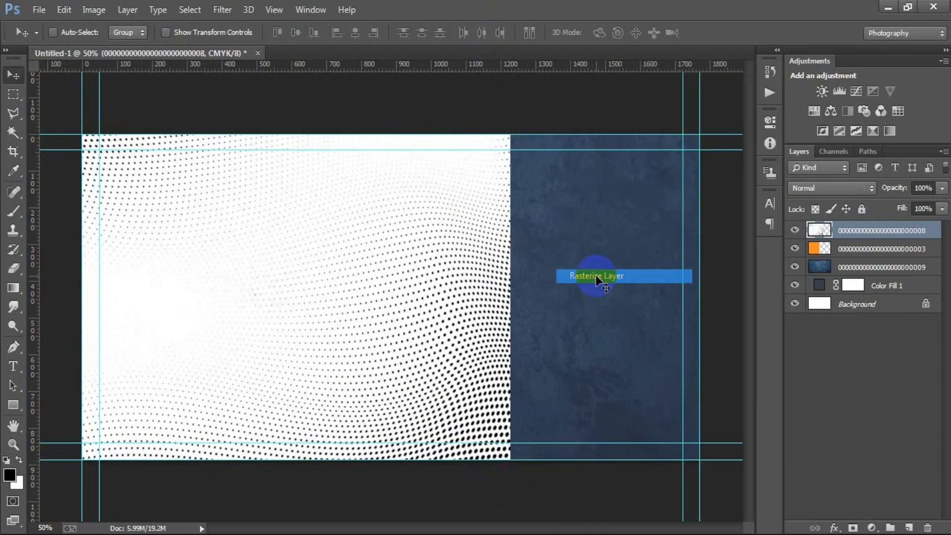
right_click(902, 236)
click(679, 258)
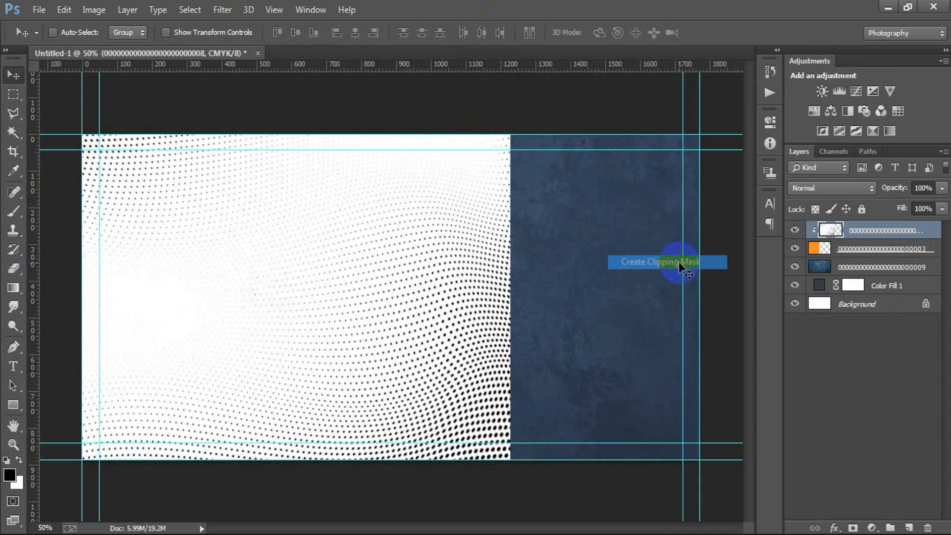
Set the halftone layer's blend mode to Darken and its opacity to 41%
click(807, 187)
click(827, 50)
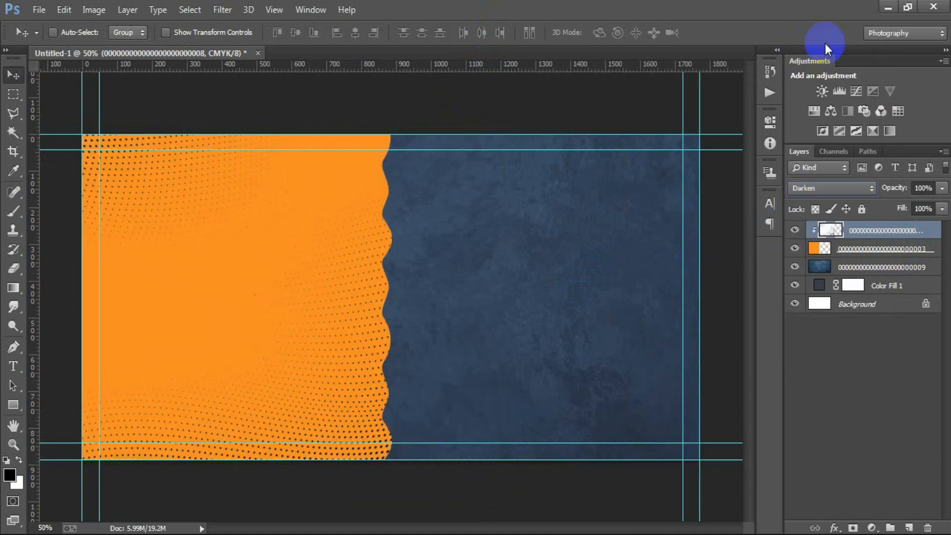
click(925, 188)
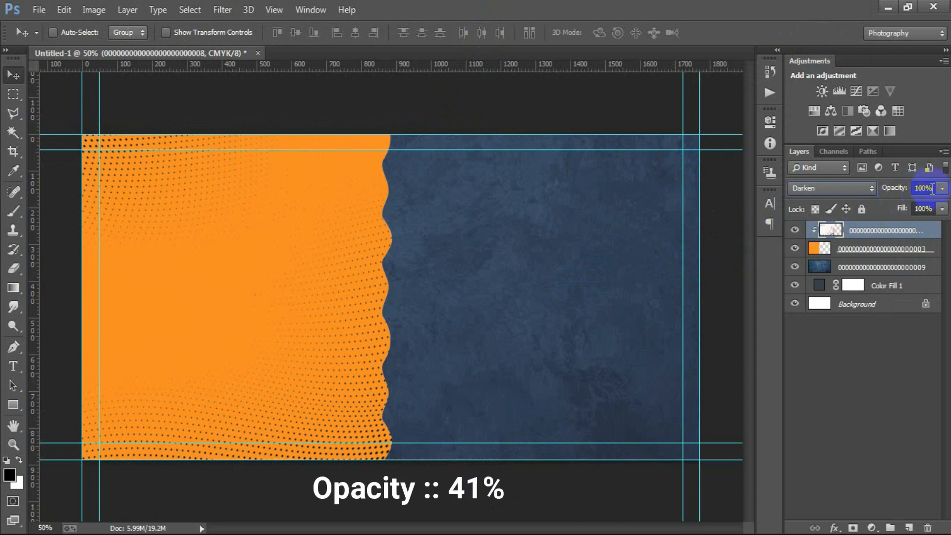
click(941, 189)
drag(936, 215, 927, 210)
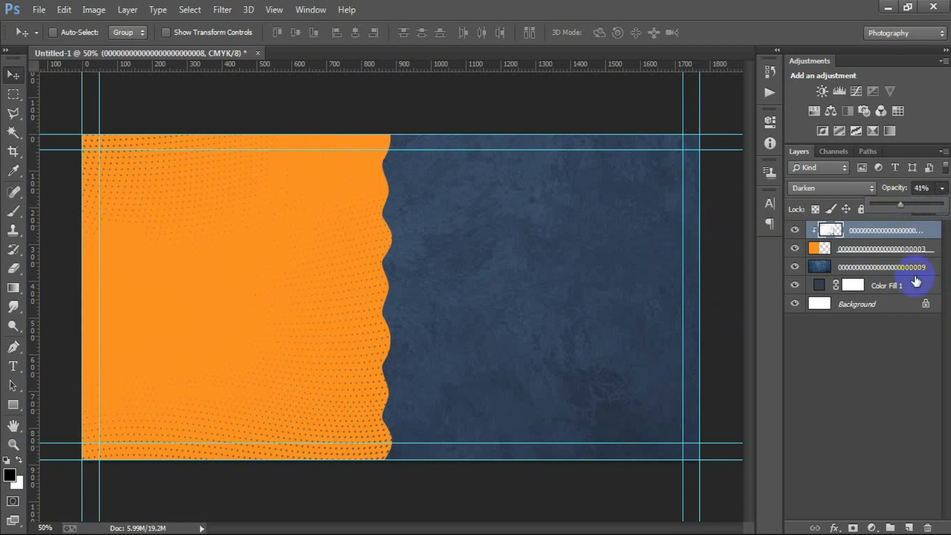
Group the halftone, orange panel, texture and colour fill layers, and add an empty layer above the group
shift+click(910, 289)
key(ctrl+g)
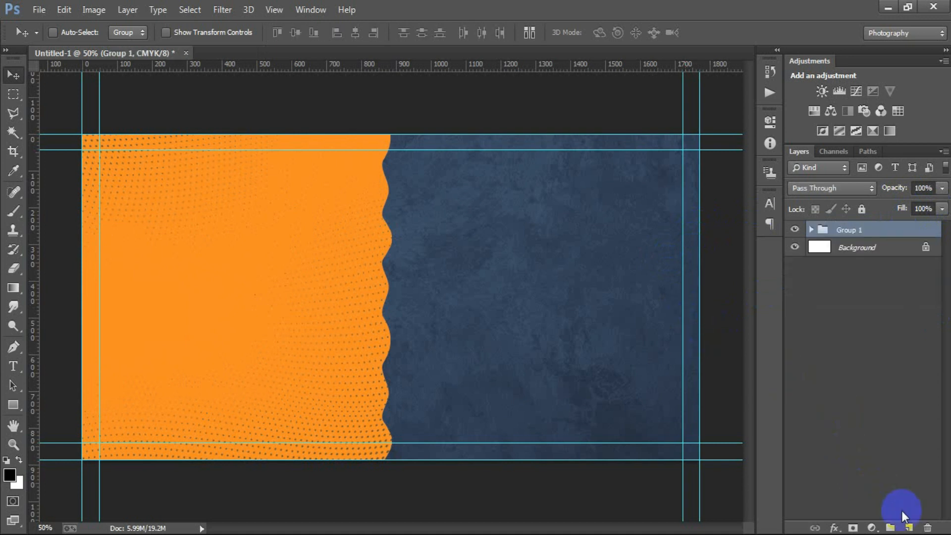
click(909, 527)
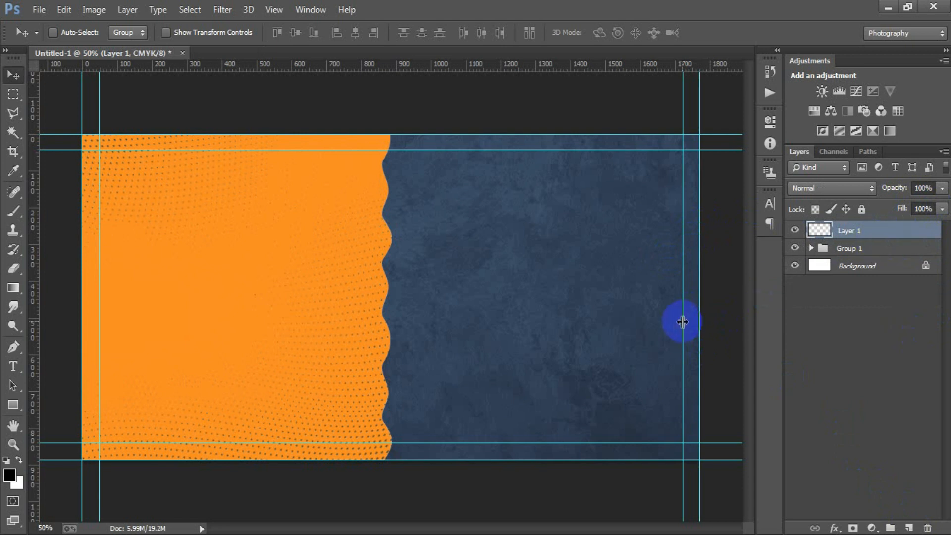
Add the text SPECIAL in Stitch'n School at 20.38 pt in the upper part of the blue area
drag(18, 369, 124, 361)
click(510, 230)
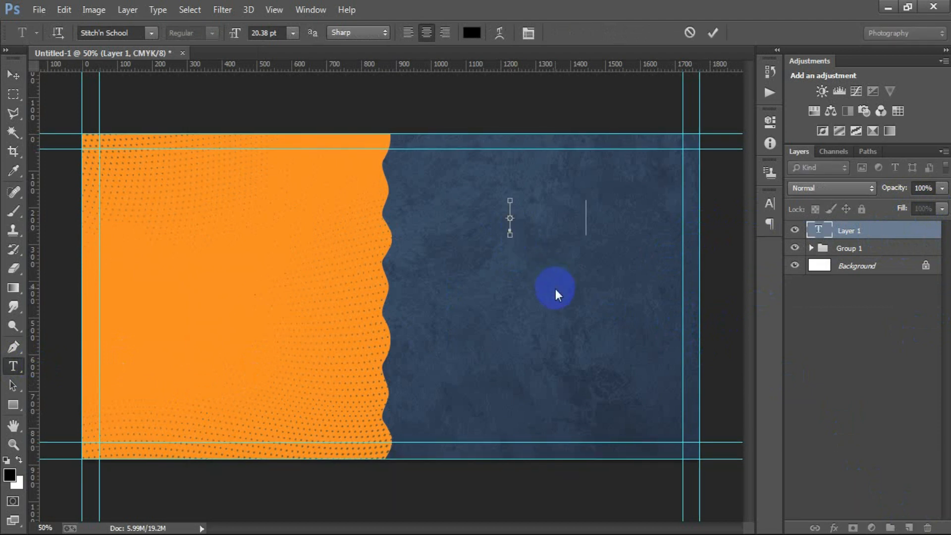
click(15, 76)
drag(492, 224, 522, 222)
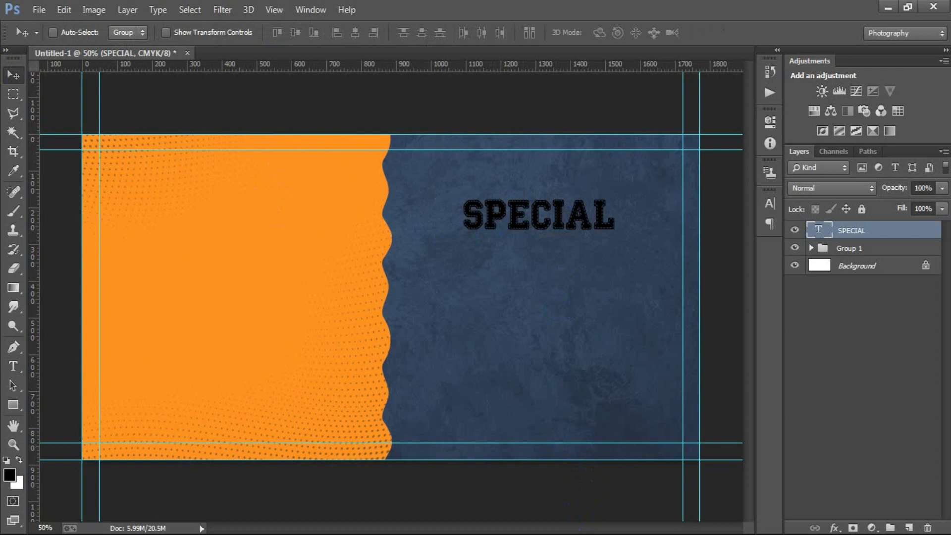
Change the SPECIAL text's colour to white (FFFFFF)
click(769, 203)
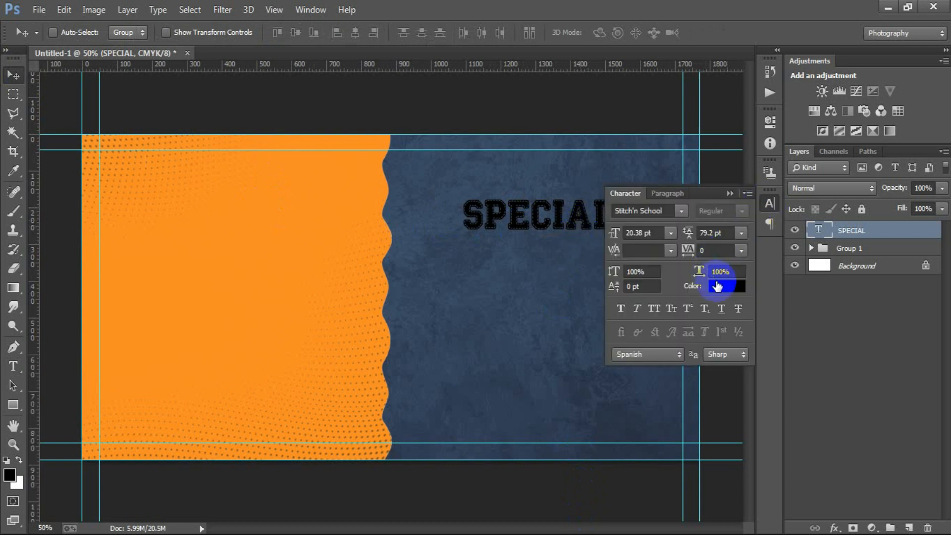
click(717, 286)
click(381, 134)
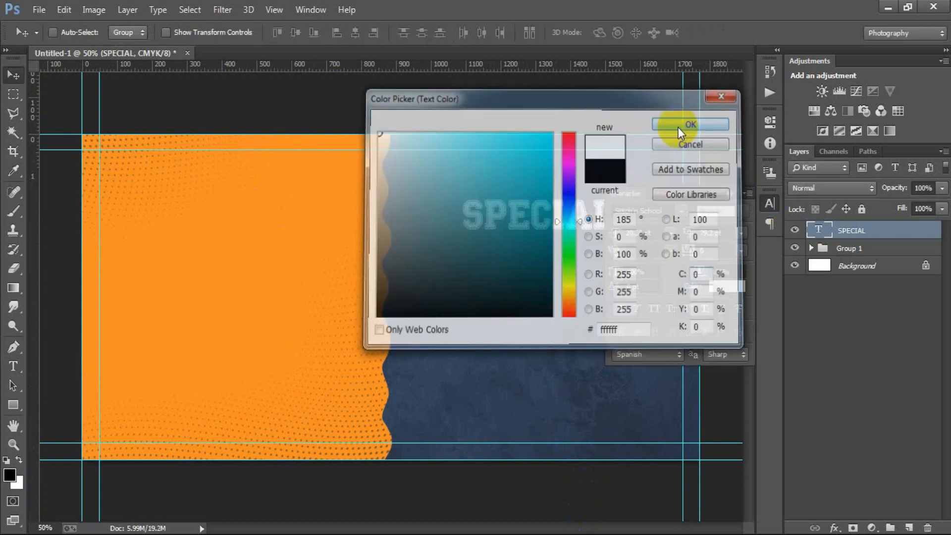
click(679, 127)
click(723, 205)
Nudge the SPECIAL text slightly to the right and up within the blue area
key(Right)
key(Right)
key(Right)
key(Right)
key(Right)
key(Right)
key(Right)
key(Right)
key(Up)
key(Up)
key(Up)
key(Up)
key(Up)
key(Up)
key(Up)
key(Up)
key(Up)
key(Up)
key(Up)
key(Up)
key(Up)
key(Up)
key(Up)
key(Up)
key(Up)
key(Up)
key(Up)
key(Up)
key(Up)
key(Up)
key(Up)
key(Up)
key(Up)
key(Up)
key(Up)
key(Up)
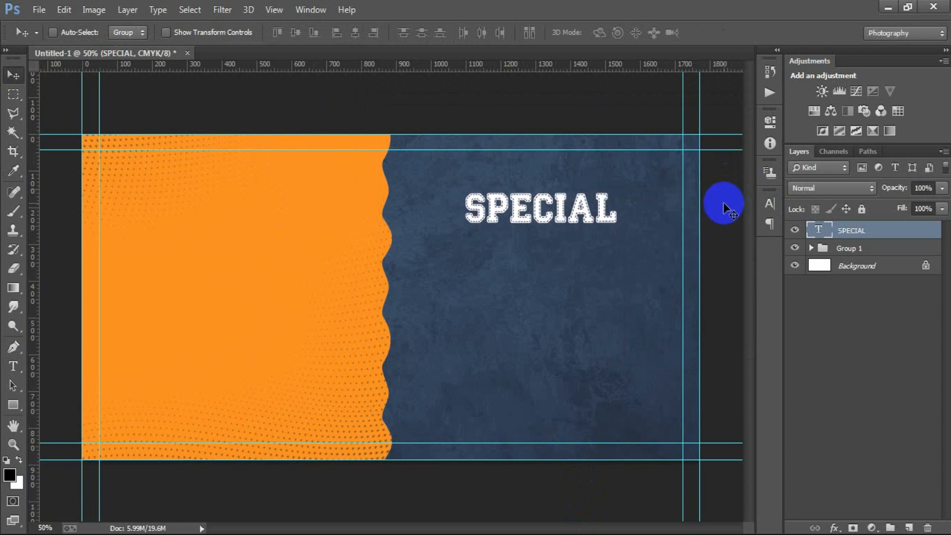
Duplicate the SPECIAL text layer and move the copy straight down to form a second line beneath the original
key(ctrl+j)
key(shift+Down)
key(shift+Down)
key(shift+Down)
key(shift+Down)
key(shift+Down)
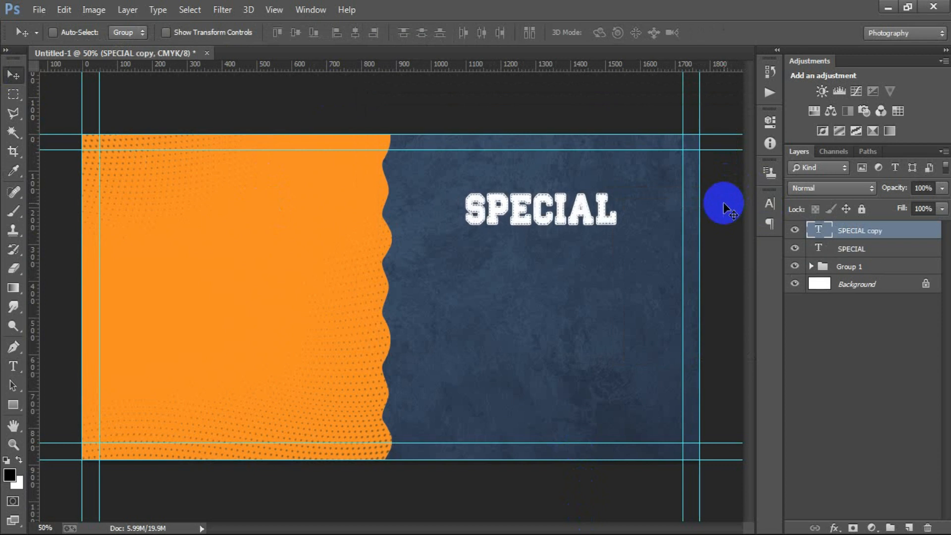
key(shift+Down)
key(shift+Down)
key(shift+Down)
key(shift+Down)
key(shift+Down)
key(shift+Down)
key(shift+Down)
key(shift+Down)
key(shift+Down)
key(shift+Down)
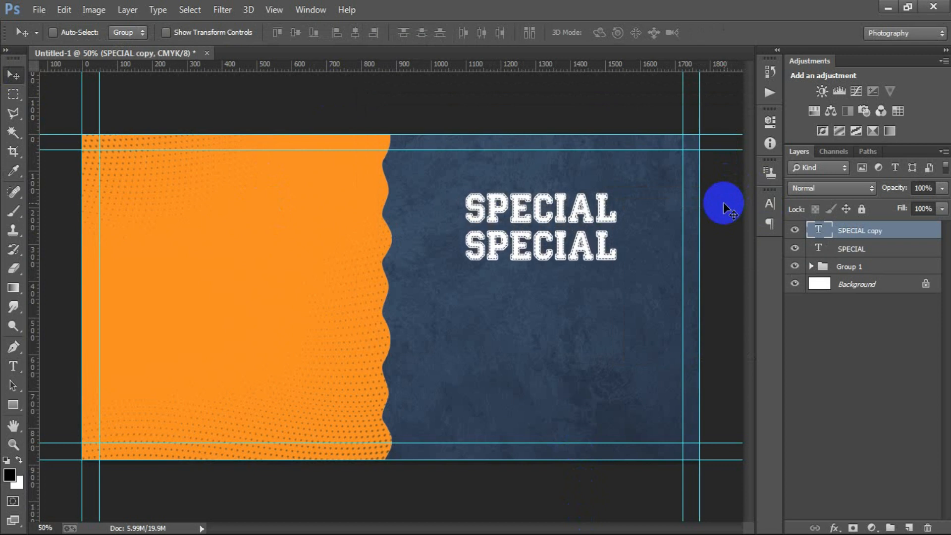
Replace the wording of the lower SPECIAL copy with GIFT VOUCHER
double_click(818, 229)
click(617, 293)
text(GIFT VOUCHER)
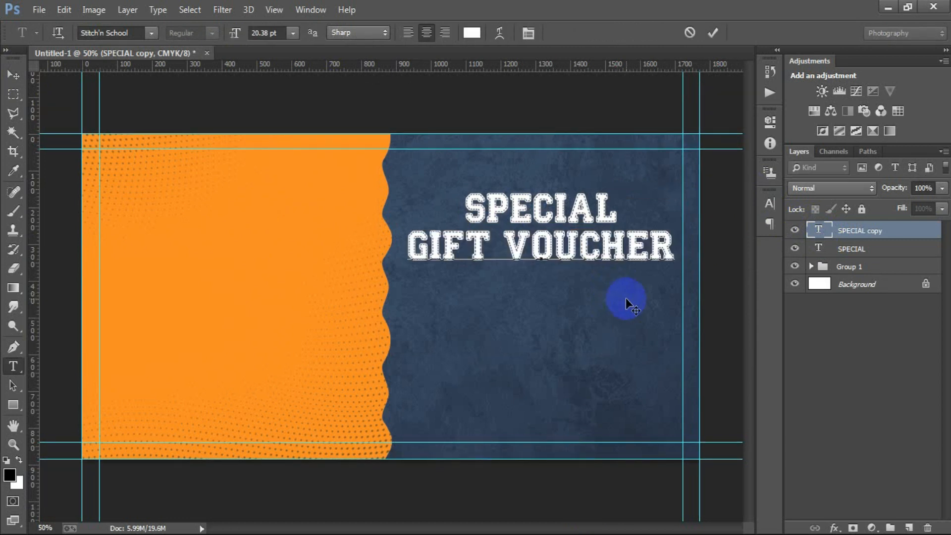
click(712, 33)
Nudge the GIFT VOUCHER line slightly to the right and align the horizontal centres of both heading lines
key(v)
key(Right)
key(Right)
key(Right)
key(Right)
key(Right)
key(Right)
key(Right)
key(Right)
key(Right)
key(Right)
key(Right)
key(Right)
key(Right)
key(Right)
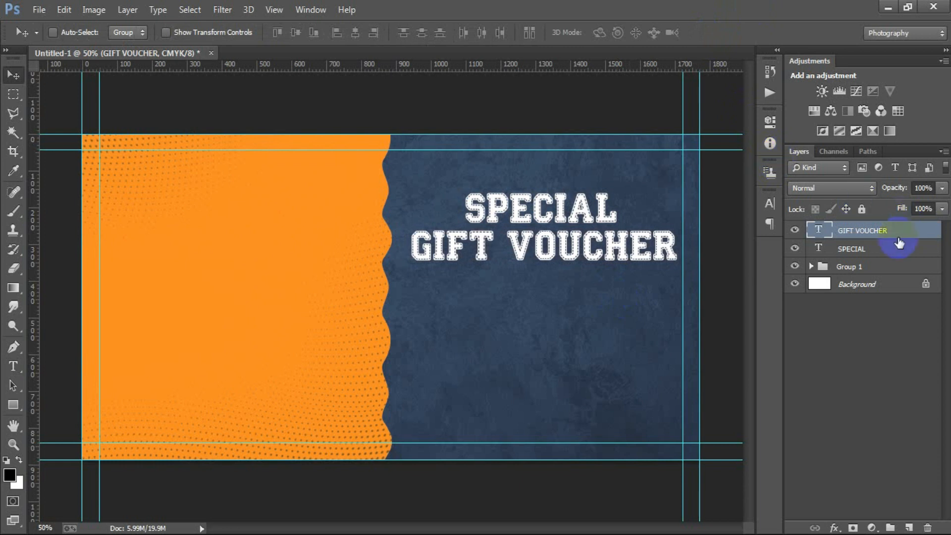
shift+click(871, 248)
click(355, 33)
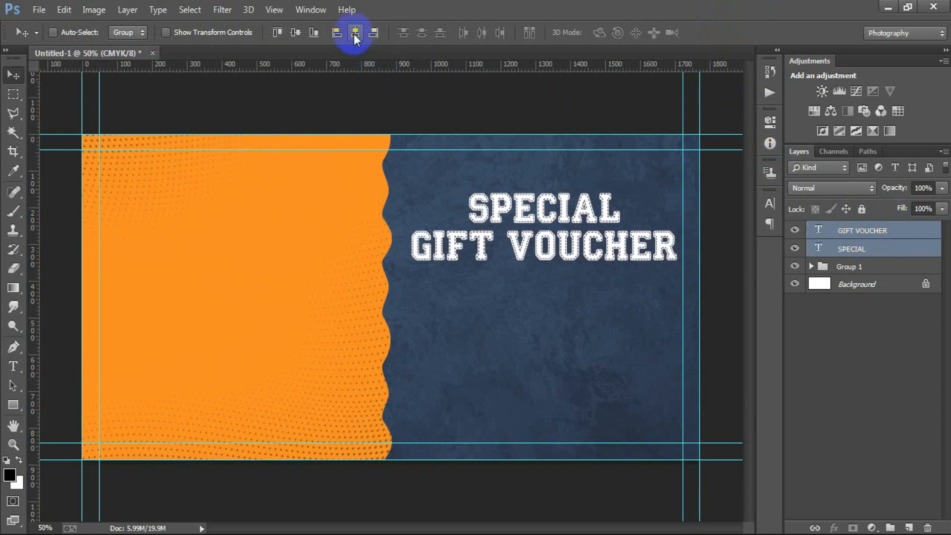
Nudge the SPECIAL line down slightly to tighten the gap above GIFT VOUCHER
click(882, 249)
key(Down)
key(Down)
key(Down)
key(Down)
key(Down)
key(Down)
key(Down)
key(Down)
key(Down)
key(Down)
key(Down)
key(Down)
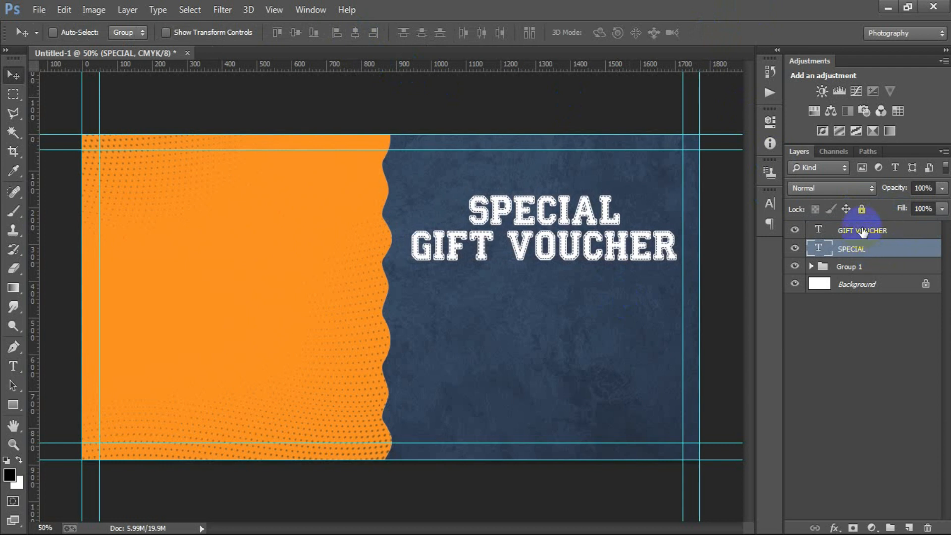
Transform both heading lines together to about 93.95% width and 103.46% height
shift+click(863, 230)
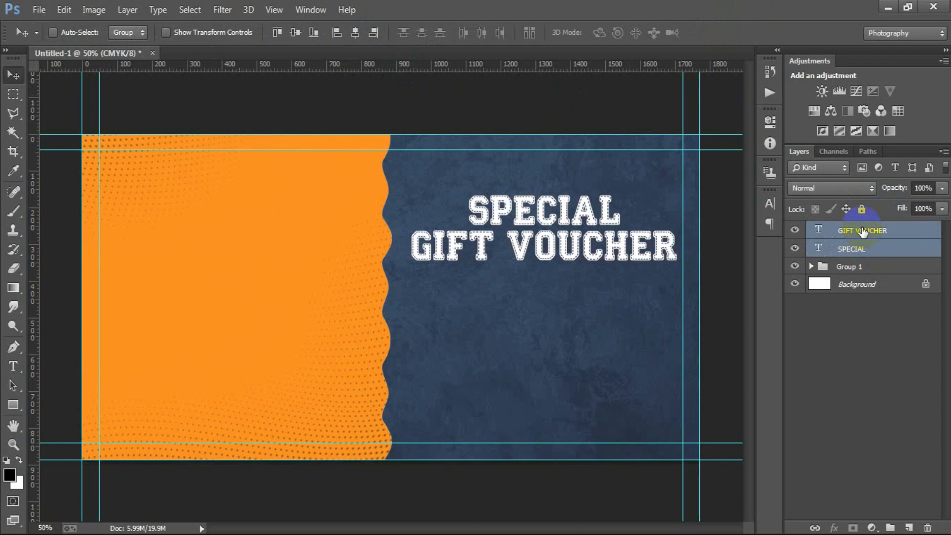
key(ctrl+t)
drag(544, 259, 543, 265)
drag(678, 268, 671, 266)
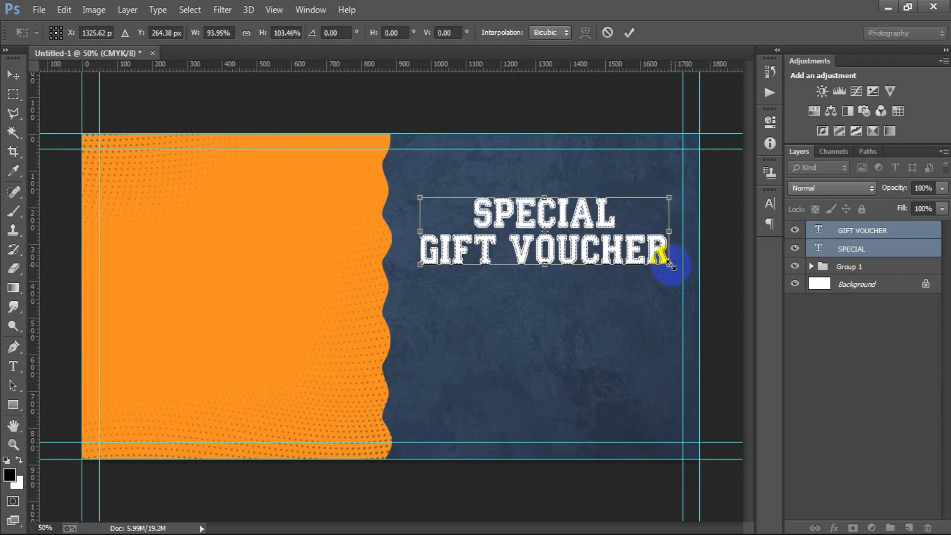
click(629, 33)
Move both heading lines up together, then fine-tune their height within the blue area
key(shift+Up)
key(shift+Up)
key(shift+Up)
key(shift+Up)
key(shift+Up)
key(shift+Up)
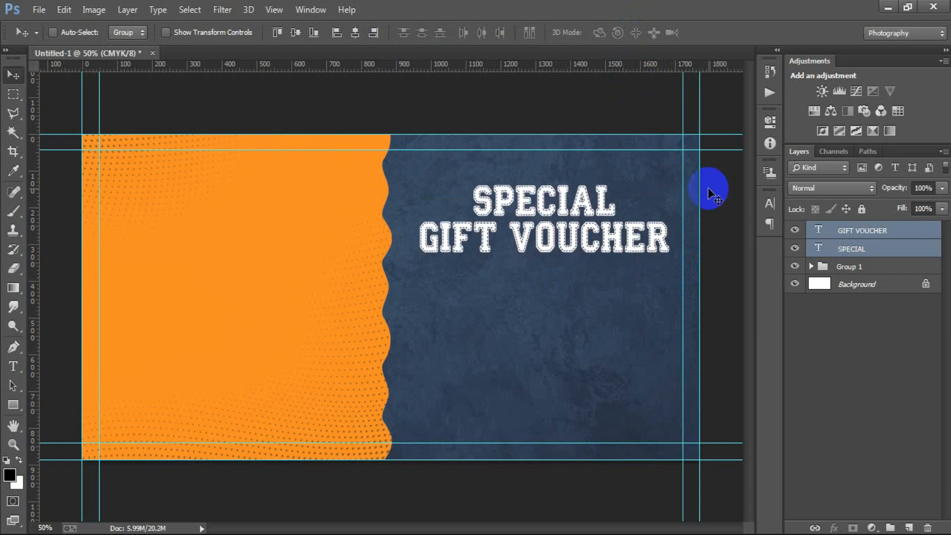
key(Down)
key(Down)
key(Down)
key(Down)
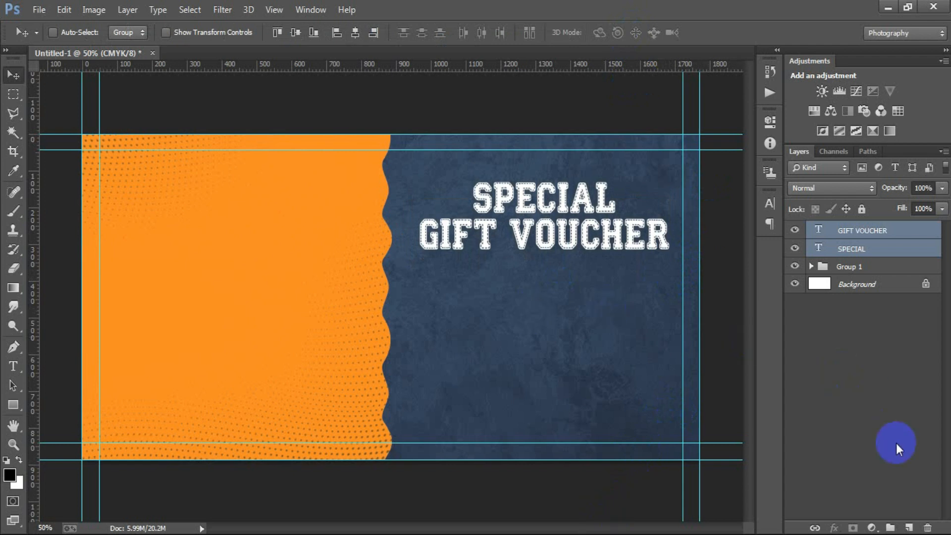
Draw a rectangle about 534 by 68 px on a new layer below GIFT VOUCHER and round all its corners to 34 px
click(909, 526)
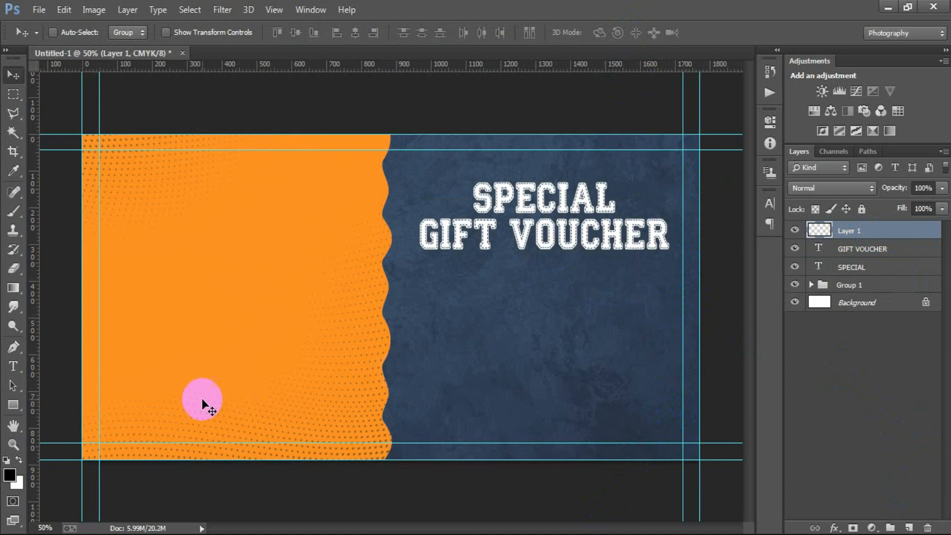
click(17, 404)
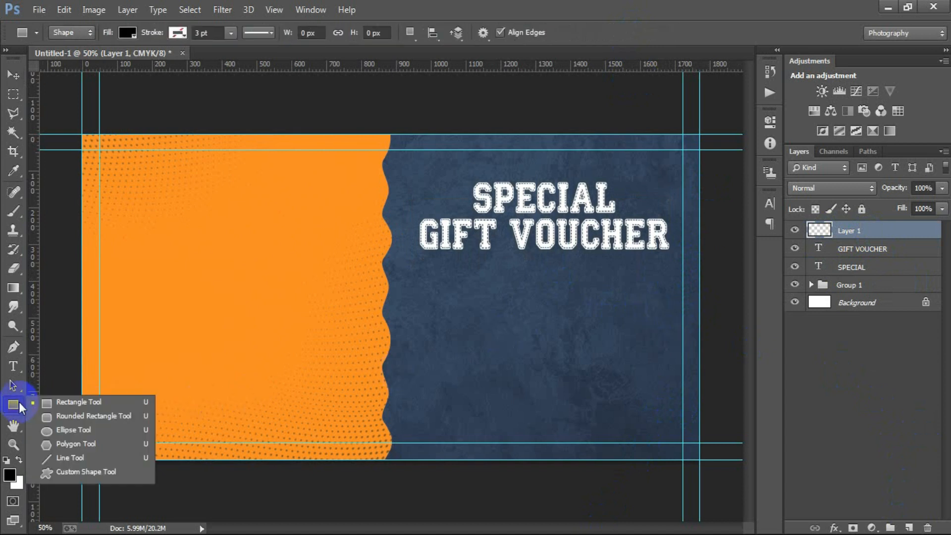
click(57, 402)
drag(449, 258, 635, 282)
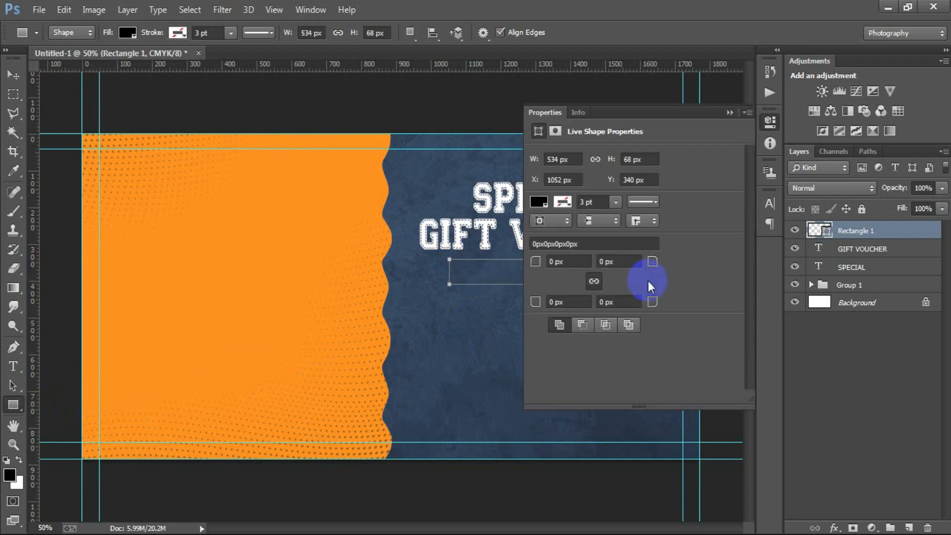
drag(535, 261, 639, 275)
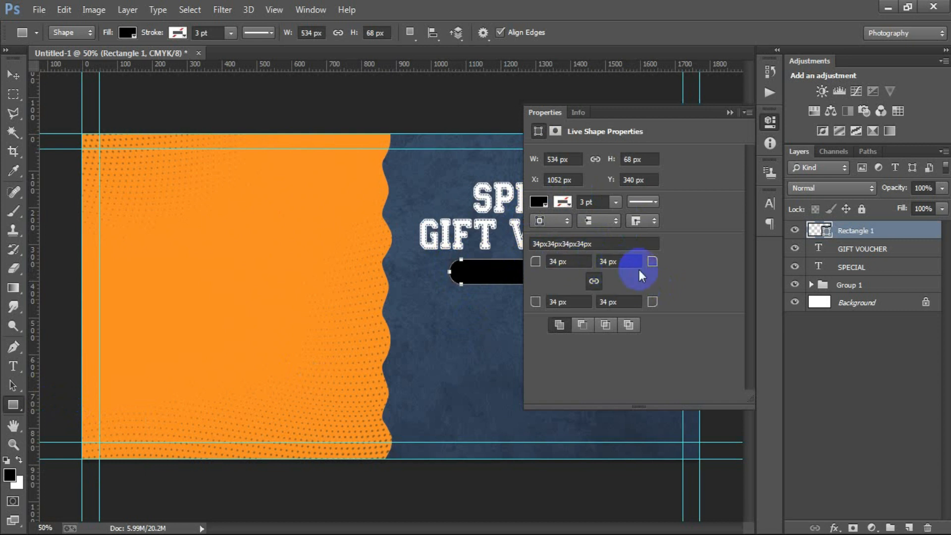
Set the rounded rectangle's fill to the solid orange colour ff8e00
click(535, 204)
click(679, 230)
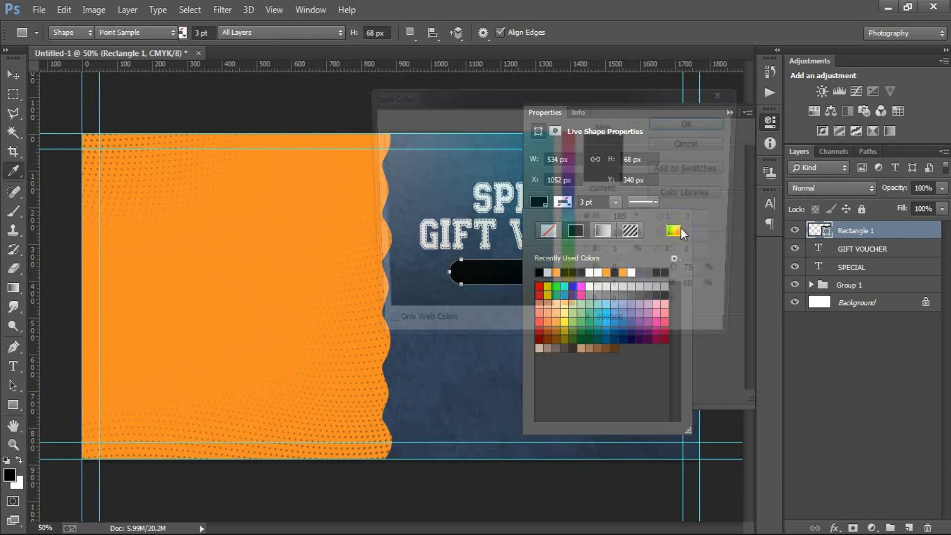
double_click(639, 327)
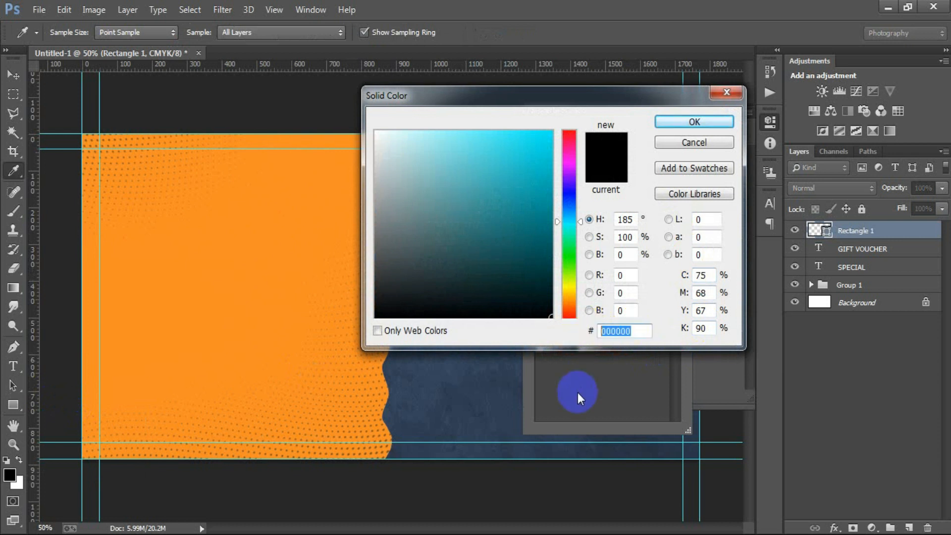
text(ff8)
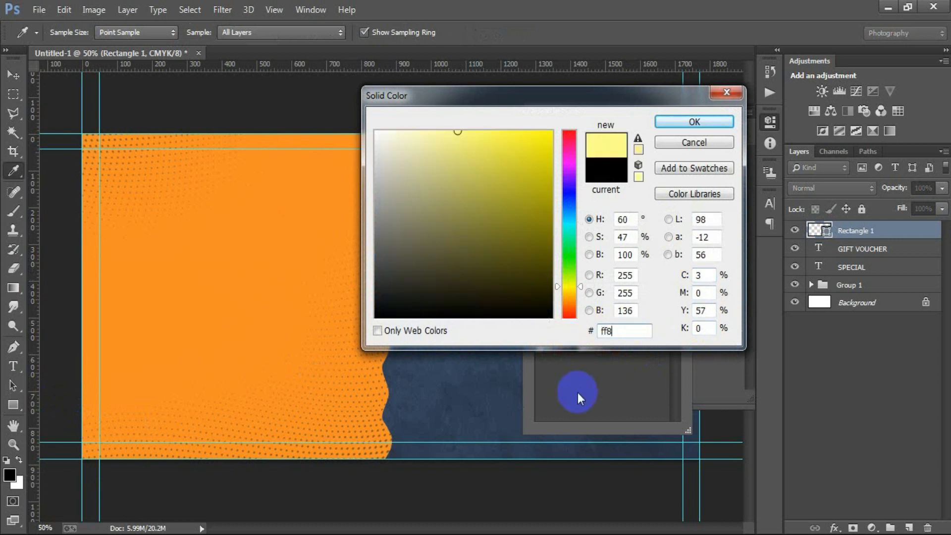
text(e00)
key(Return)
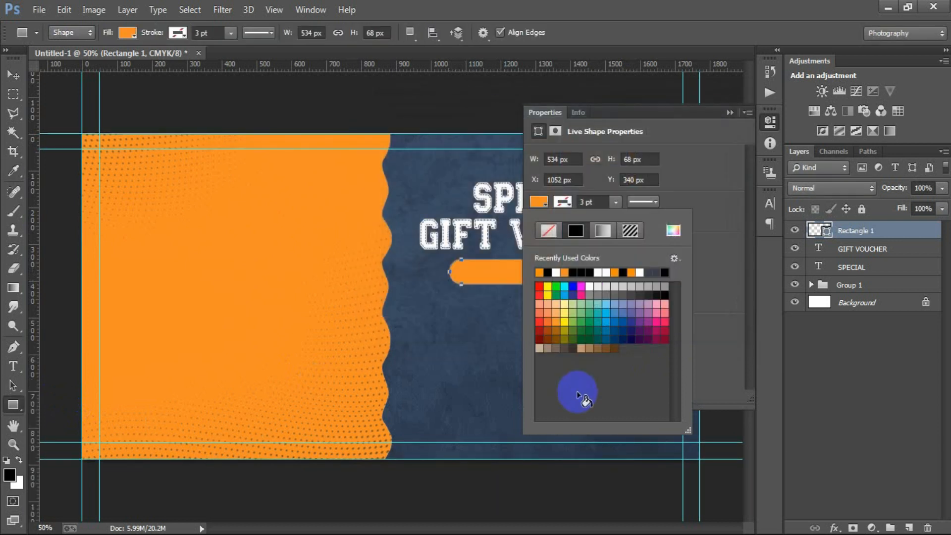
click(729, 113)
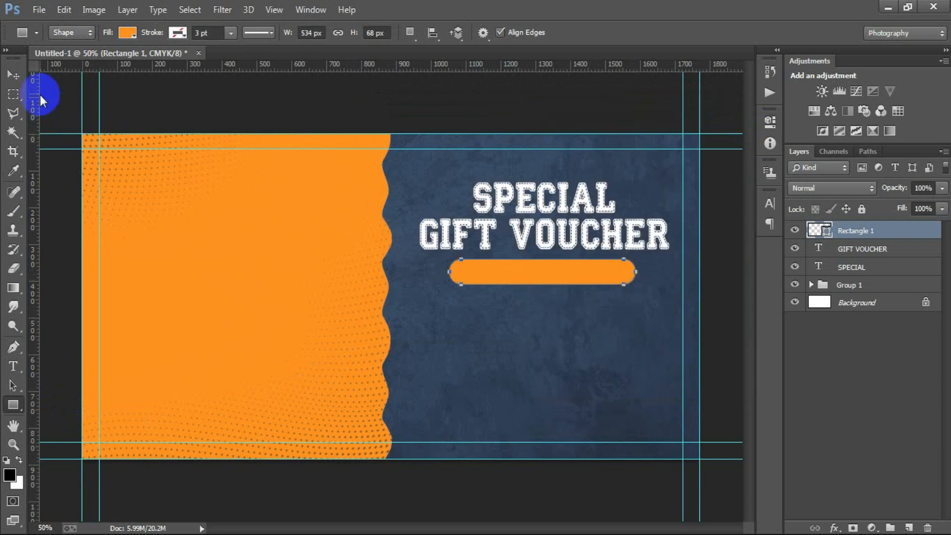
Scale the orange bar to about 91.01% width and 82.35% height and centre it closely beneath the GIFT VOUCHER line
click(13, 75)
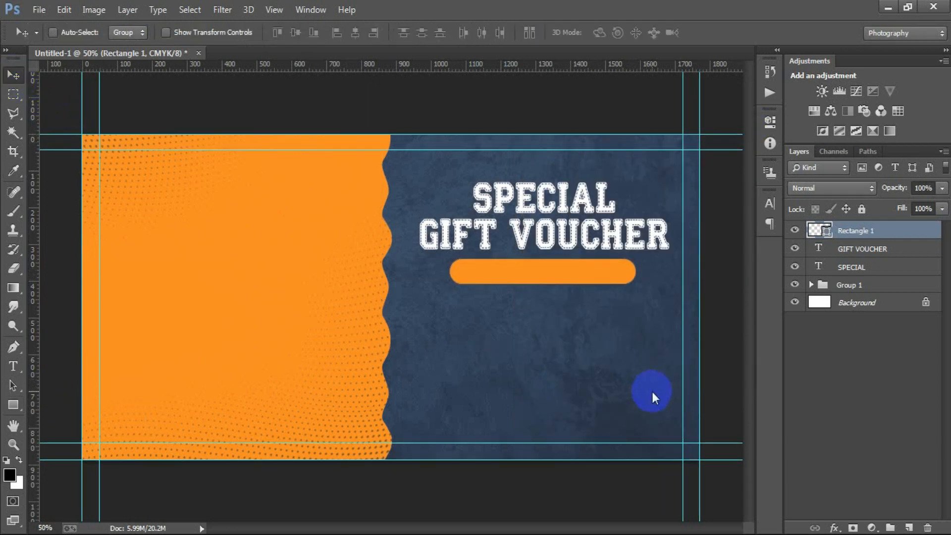
key(shift+Up)
key(shift+Right)
key(ctrl+t)
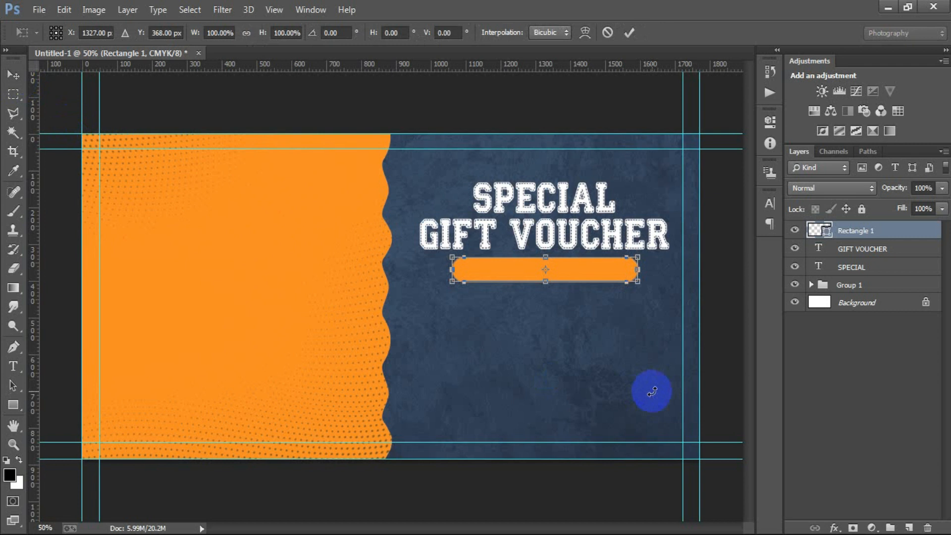
drag(547, 278, 546, 277)
drag(452, 269, 465, 269)
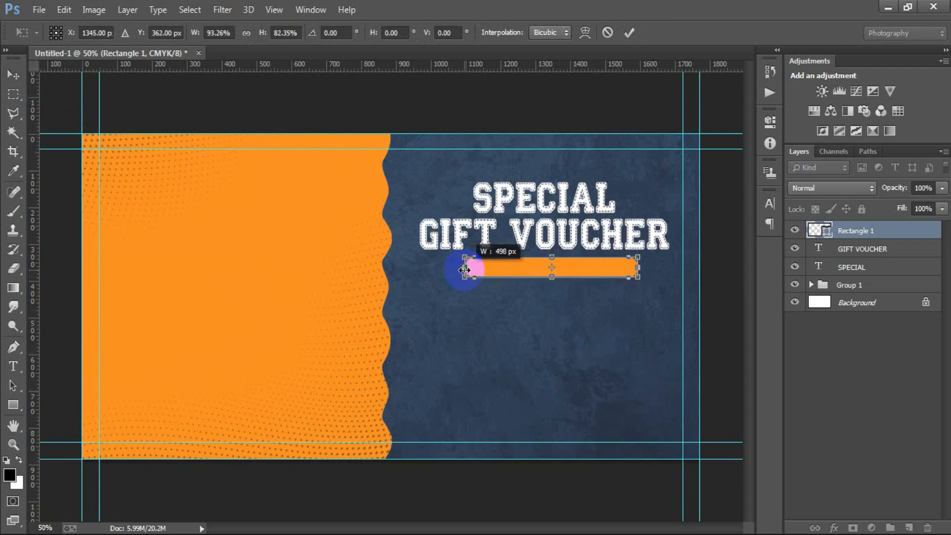
drag(638, 267, 633, 267)
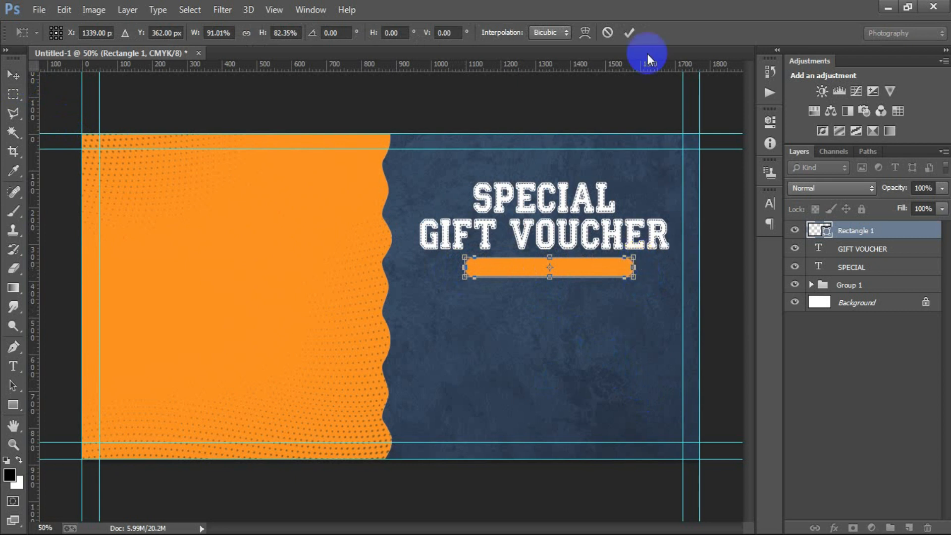
click(628, 33)
shift+click(854, 267)
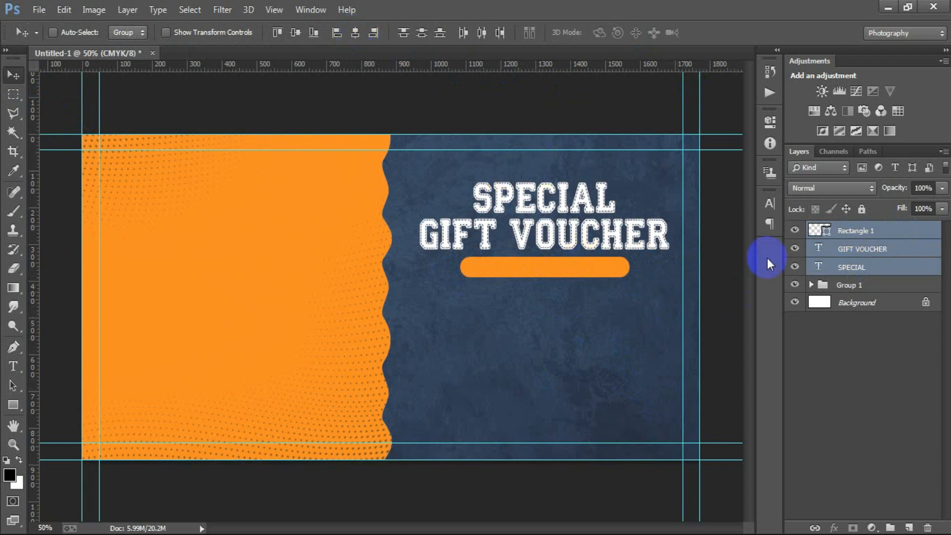
Add the text VALID FROM: 21/02/2023 on a new layer above the orange bar's layer, in the space below the bar
click(885, 232)
click(908, 528)
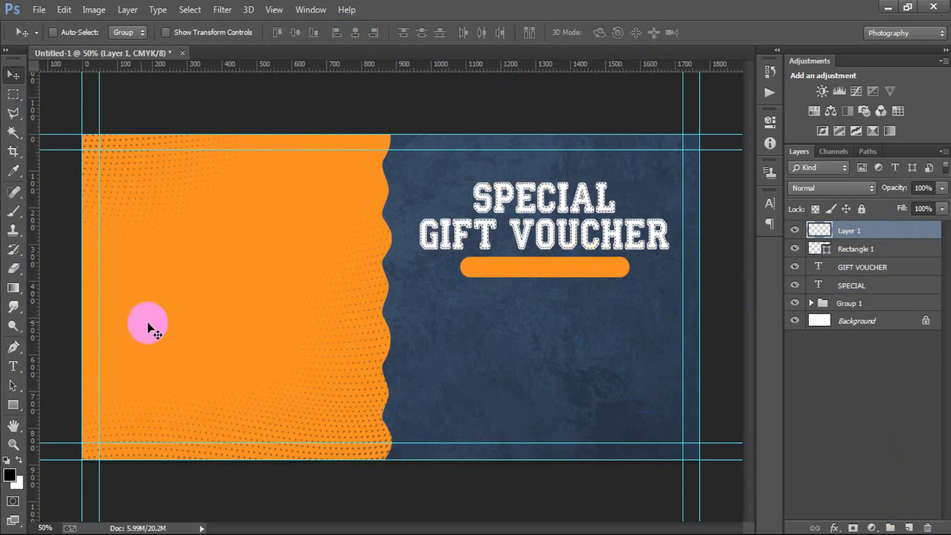
click(13, 366)
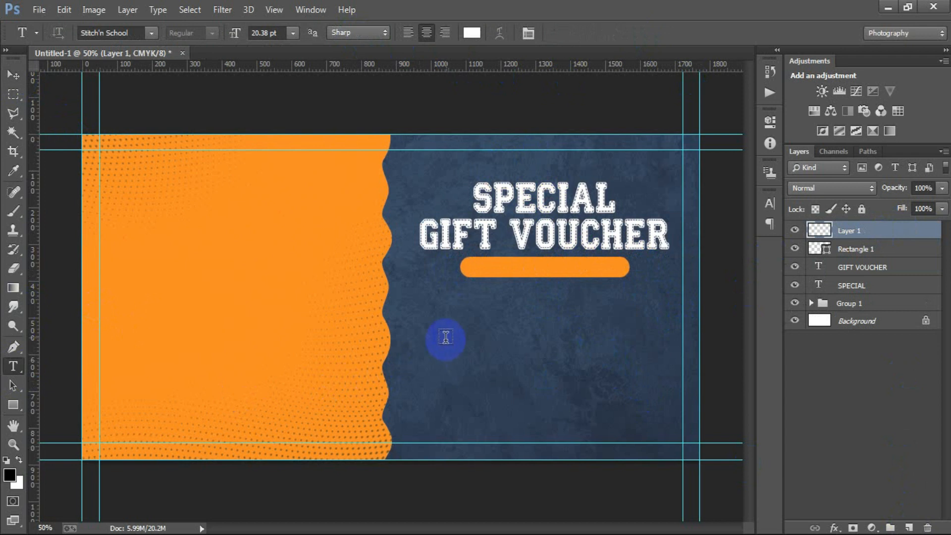
click(514, 359)
text(VALID FROM: 21/02/2023)
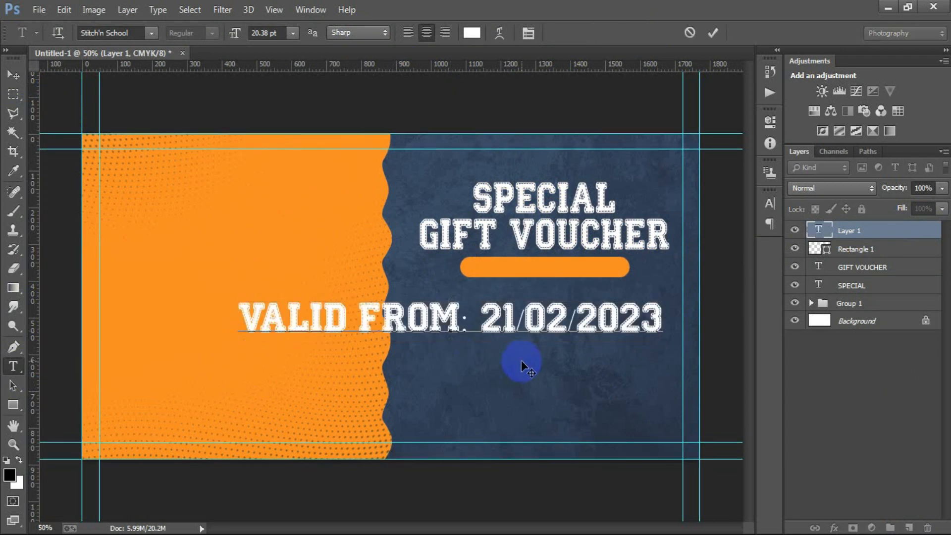
click(13, 74)
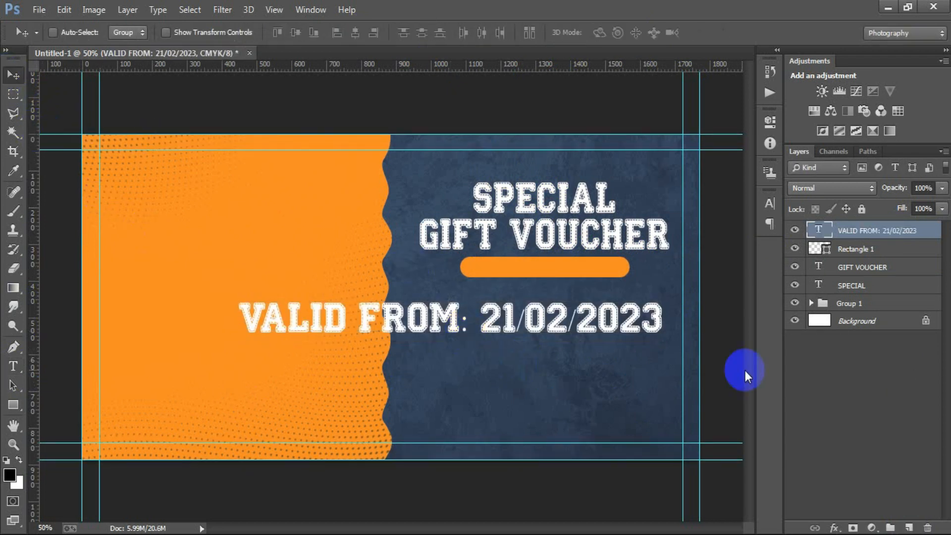
Try Beautify Script on the VALID FROM text, then set its font to Bearskin DEMO
click(768, 203)
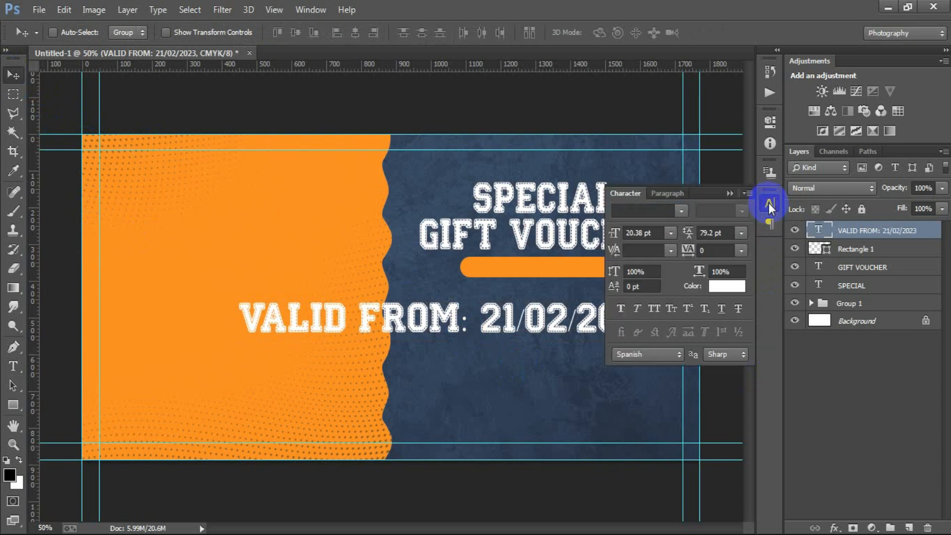
click(637, 213)
text(Beautify Script)
key(Return)
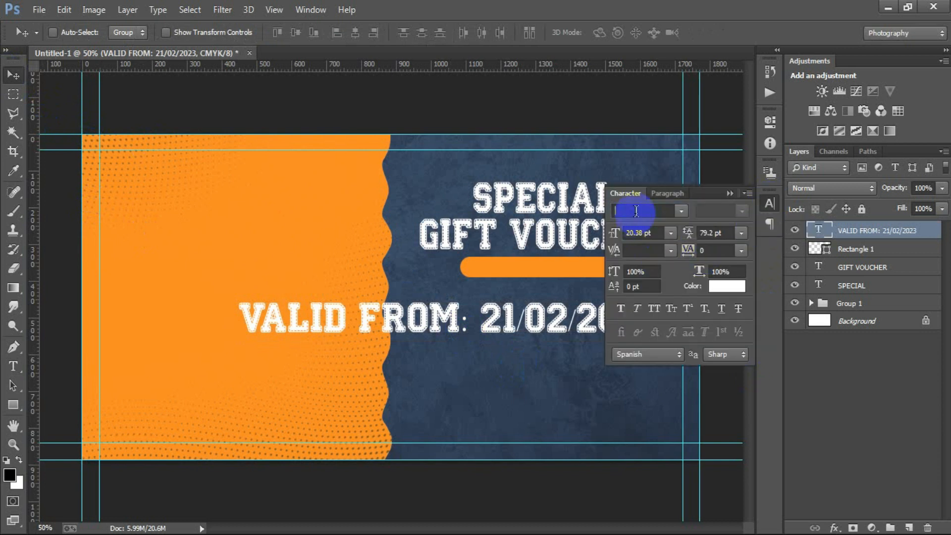
click(681, 212)
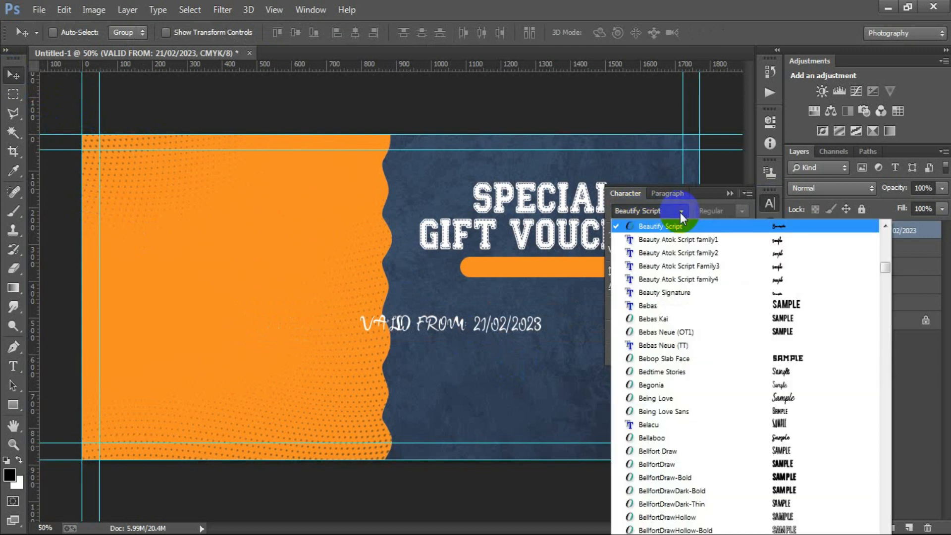
scroll(707, 264, up, 1)
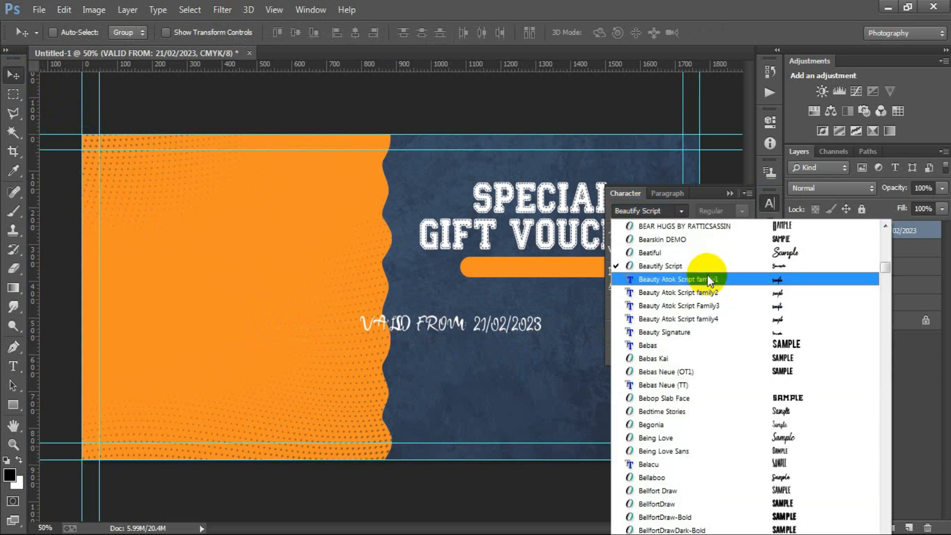
click(644, 239)
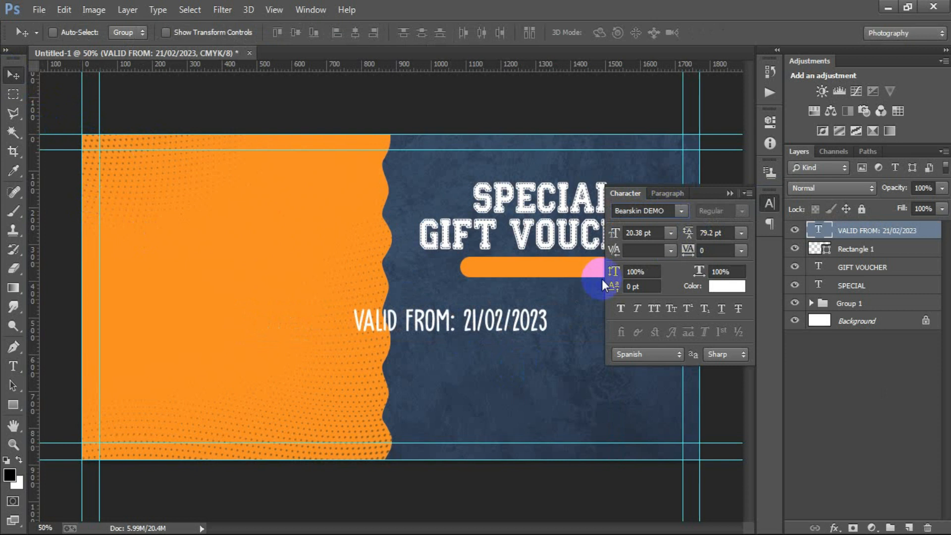
click(729, 193)
Place the VALID FROM text on the orange bar, scaled to about 72.64% width and 59.99% height, and centre it horizontally on the bar
drag(510, 321, 592, 271)
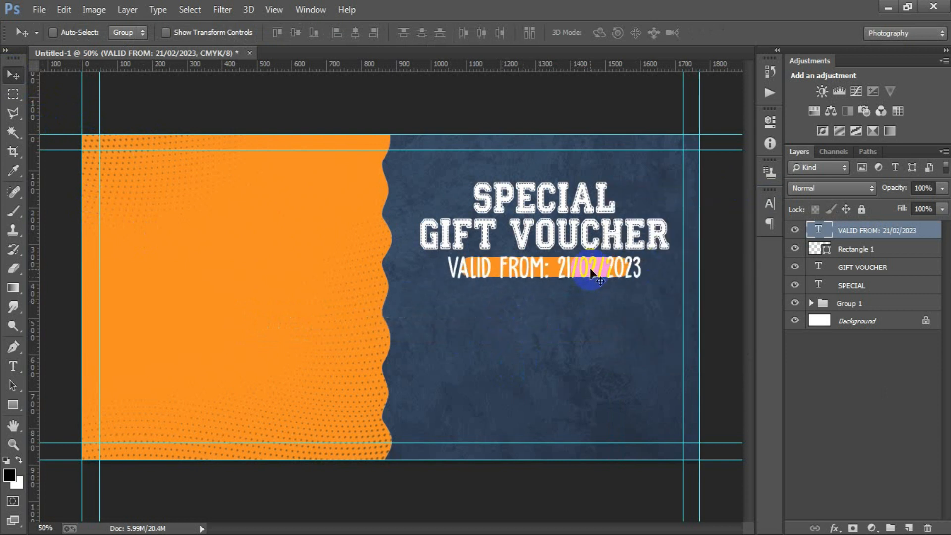
key(ctrl+t)
drag(642, 284, 610, 279)
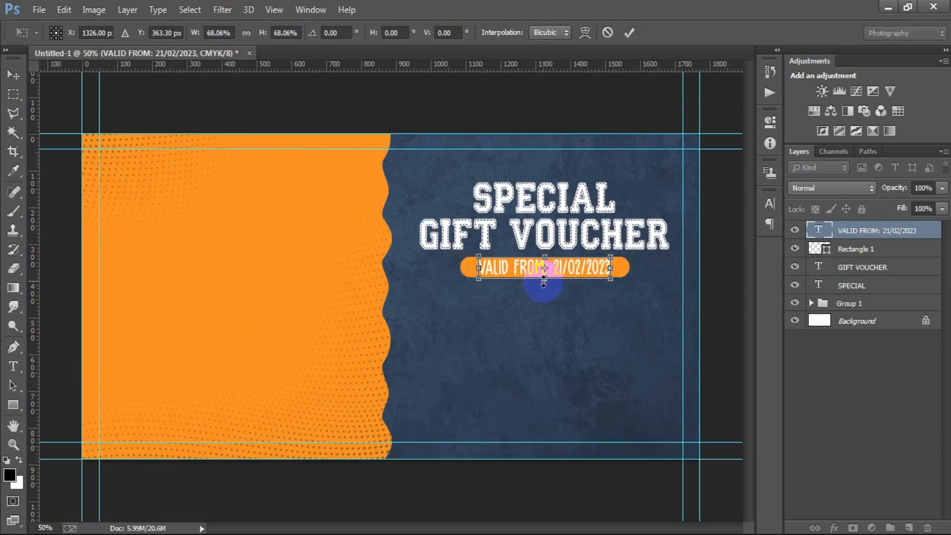
drag(544, 279, 545, 278)
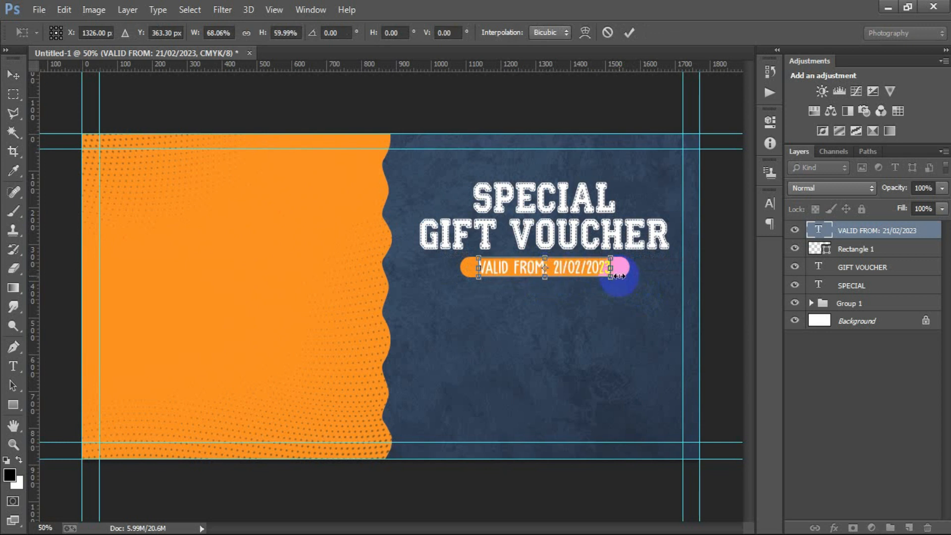
drag(615, 269, 619, 268)
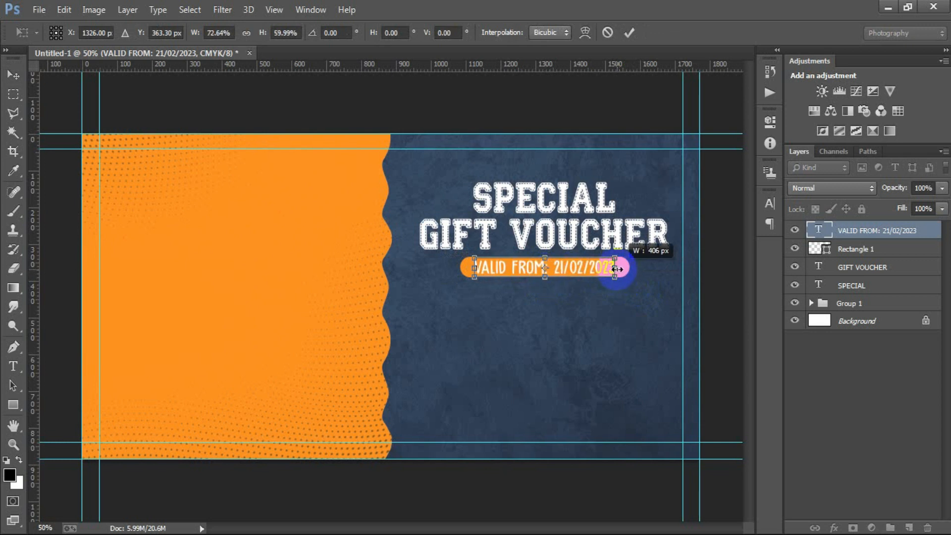
key(Return)
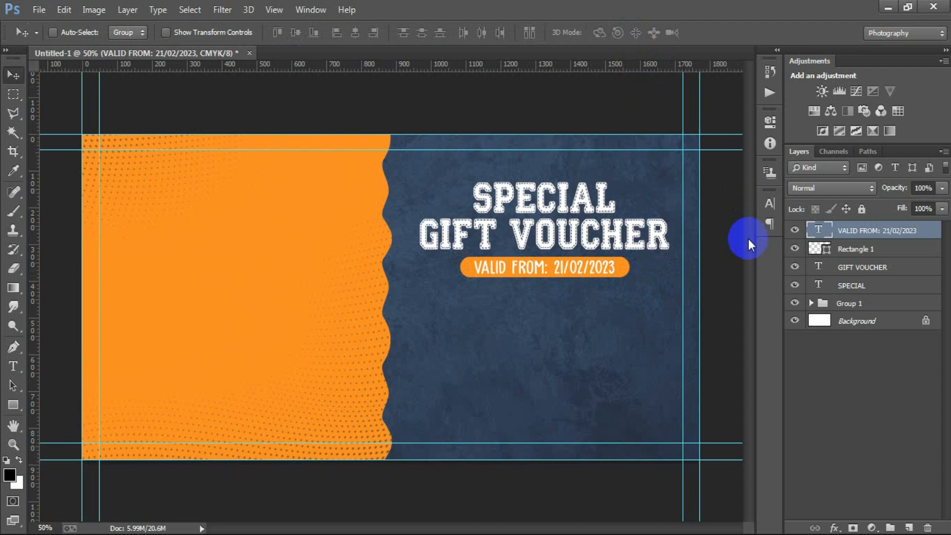
shift+click(842, 249)
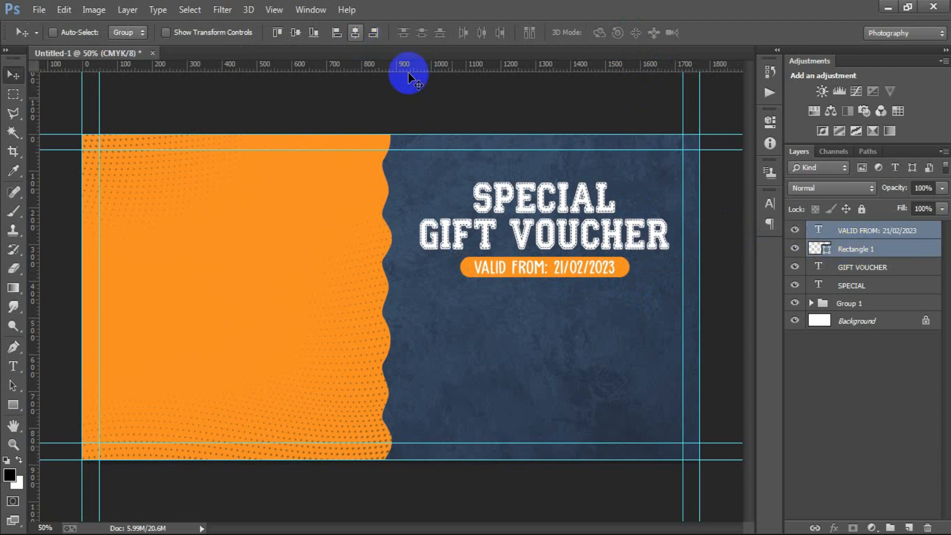
Add the text SAVE UP 50% OFF on a new layer above the VALID FROM layer and place it beneath the orange bar
click(876, 230)
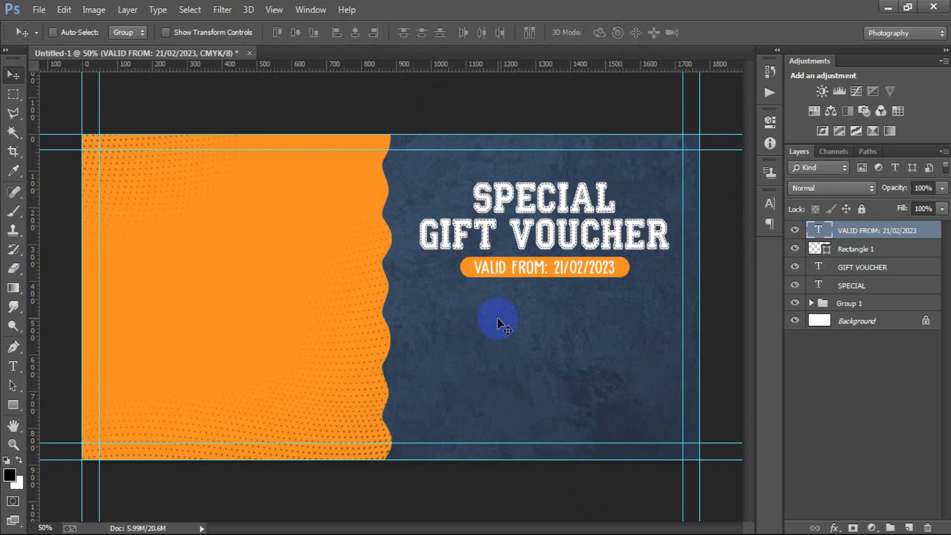
click(908, 527)
click(22, 364)
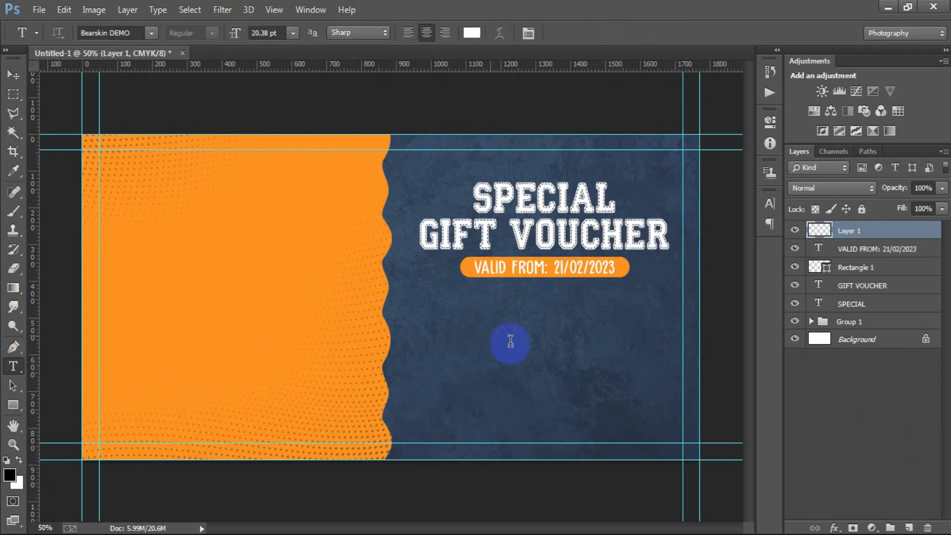
click(491, 331)
text(SAVE UP 50% OFF)
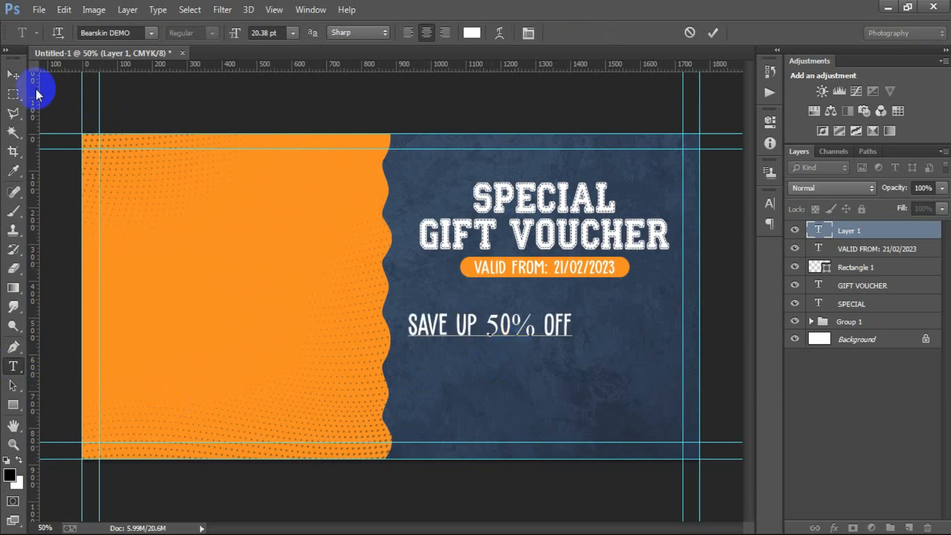
click(12, 74)
drag(475, 329, 527, 331)
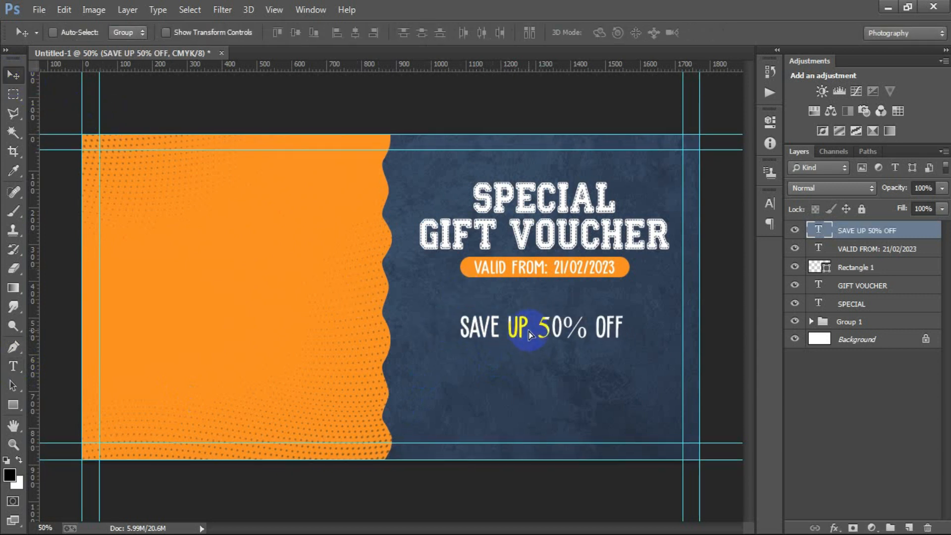
Enlarge the SAVE UP 50% OFF text slightly and nudge it to the right beneath the orange bar
key(ctrl+t)
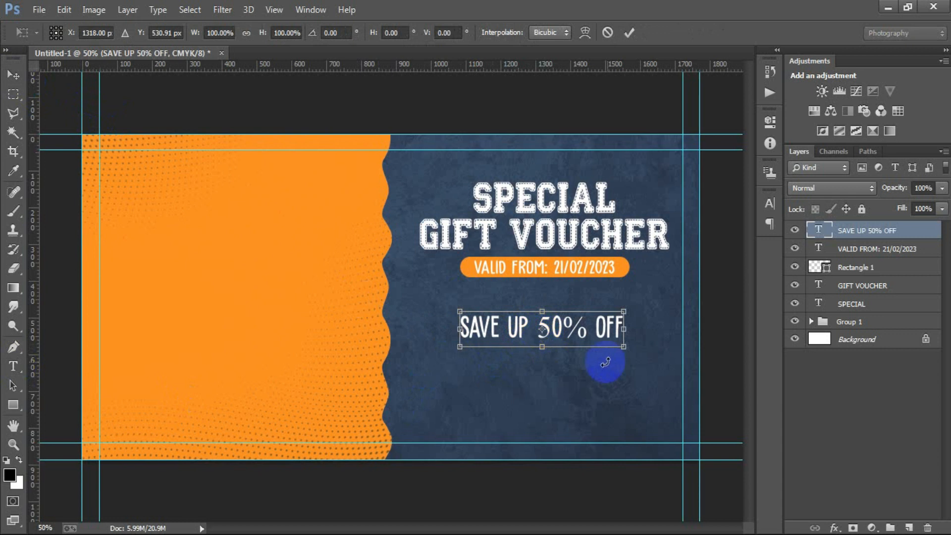
drag(620, 346, 637, 350)
click(629, 33)
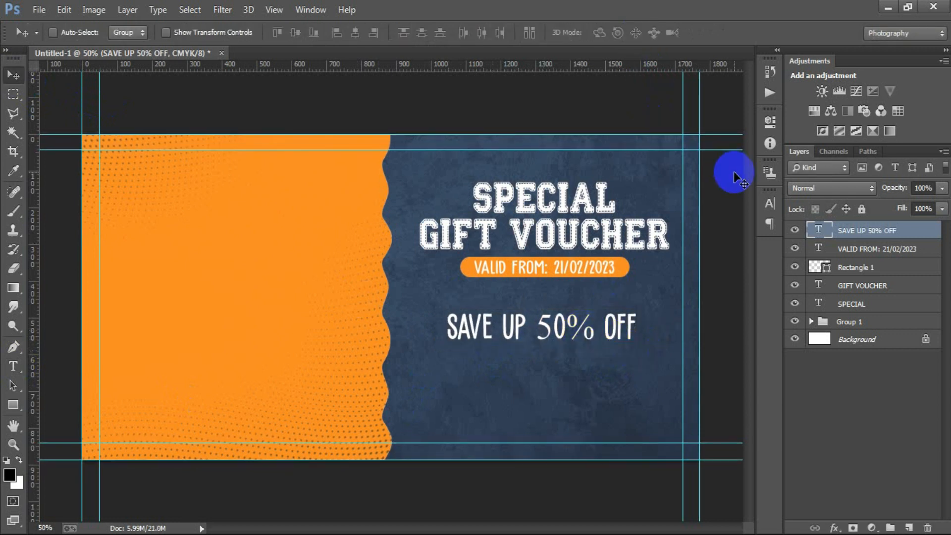
key(shift+Right)
key(shift+Right)
key(shift+Right)
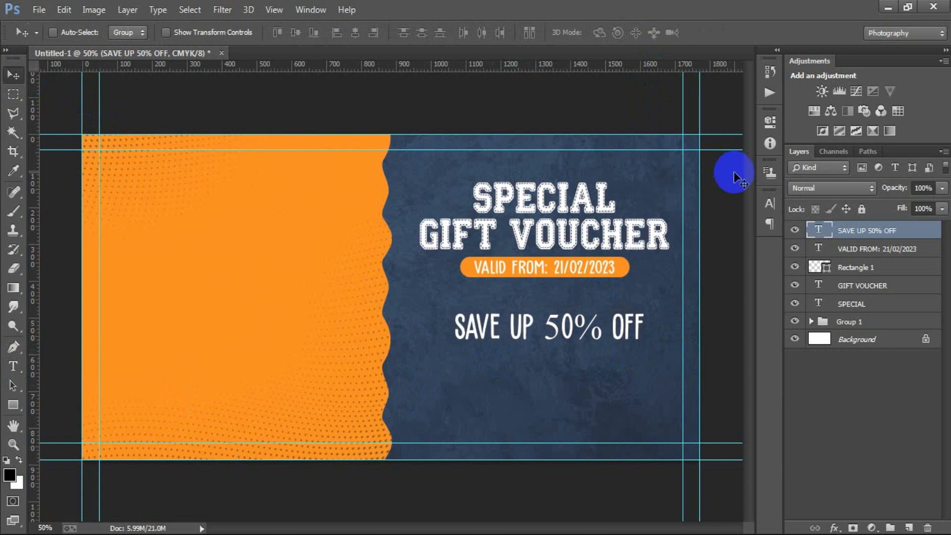
key(Left)
key(Left)
key(Left)
Centre the heading, bar, date and offer layers horizontally, and add the line Lorem ipsum dolor sit amet, consectetur adipiscing below SAVE UP 50% OFF
shift+click(881, 268)
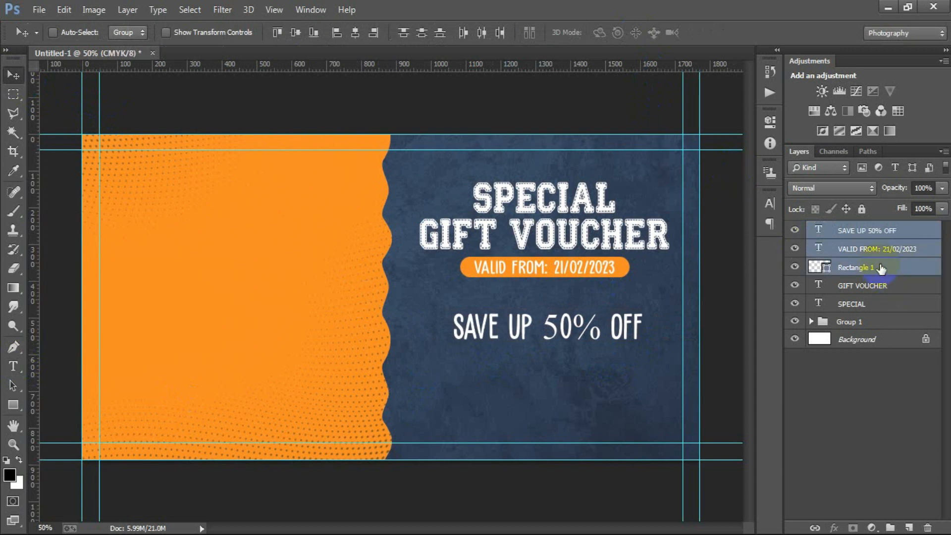
click(355, 33)
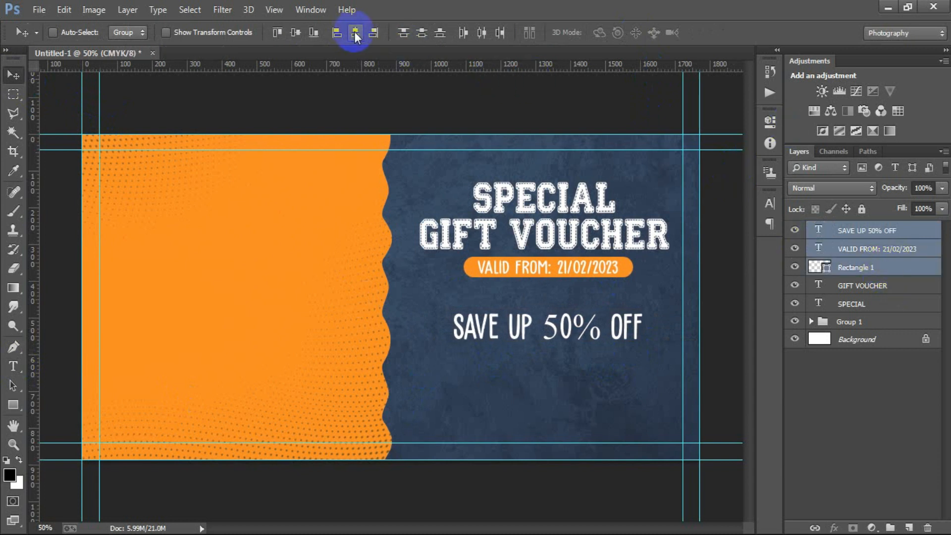
shift+click(893, 305)
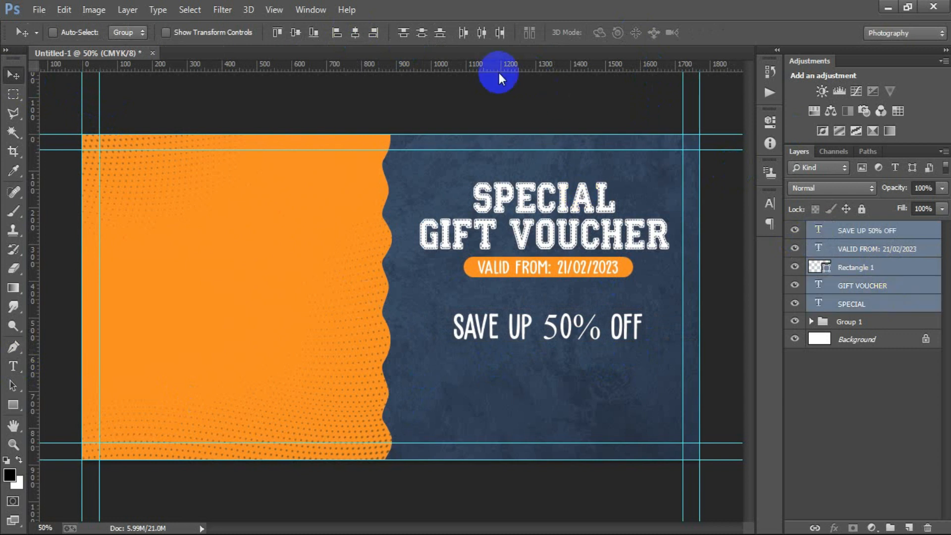
click(358, 32)
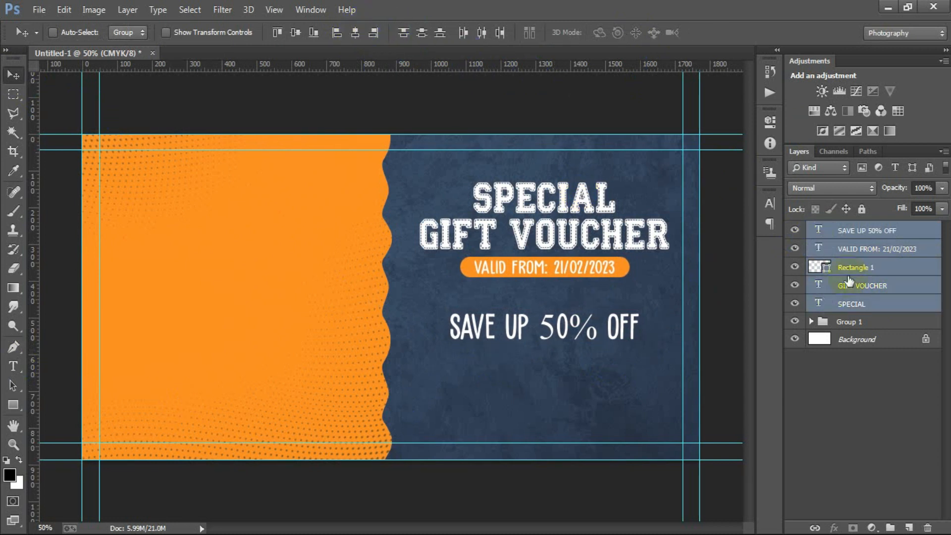
text(Lorem ipsum dolor sit amet, consectetur adipiscing)
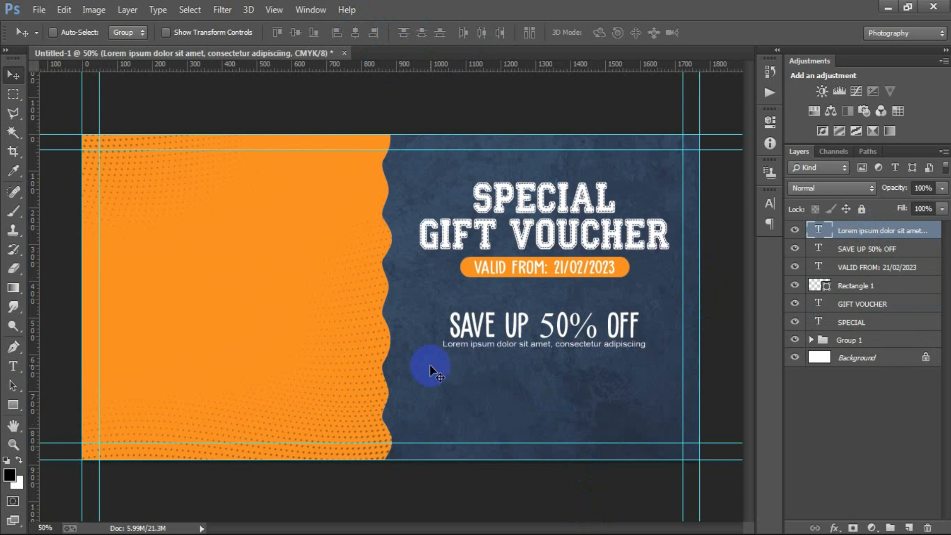
Draw a circle about 56 px across with the Ellipse tool on a new layer, in the space below the Lorem ipsum line
click(908, 527)
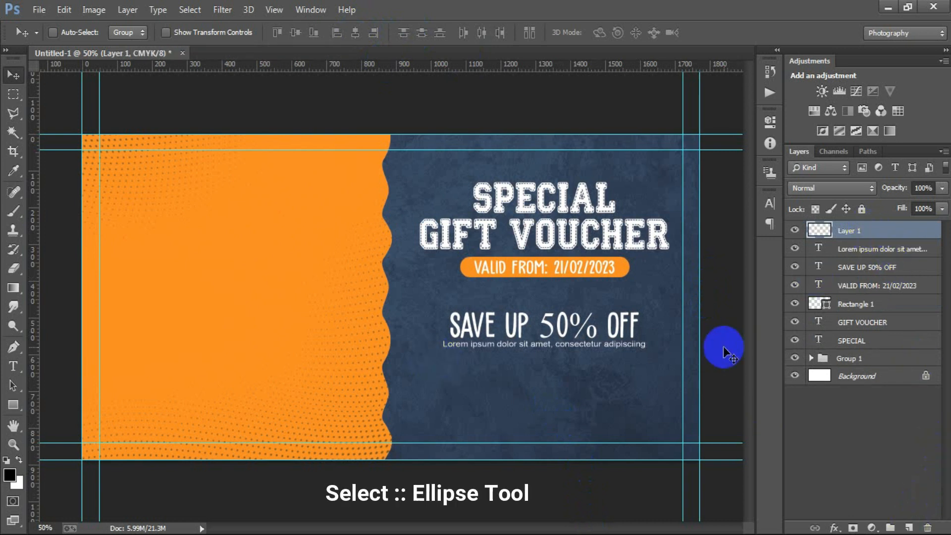
click(13, 404)
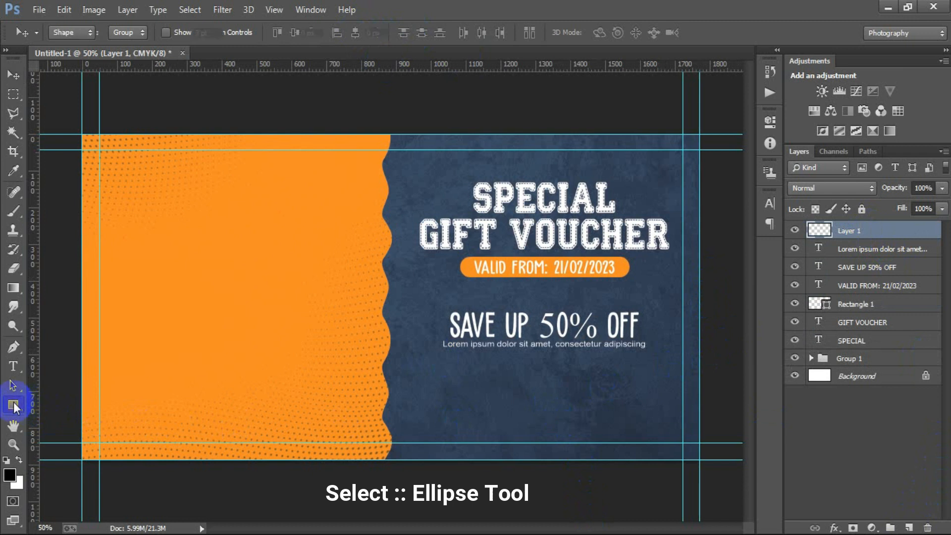
click(56, 428)
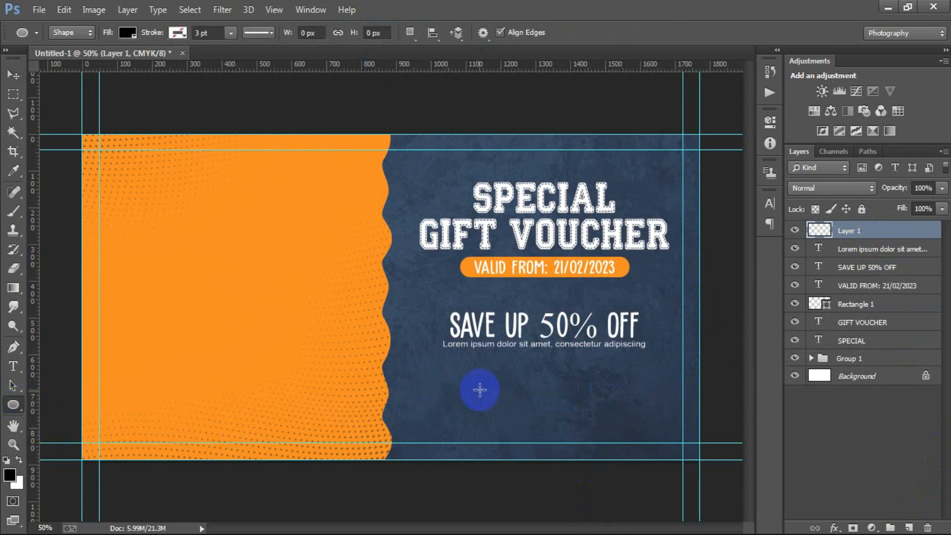
drag(485, 382, 503, 399)
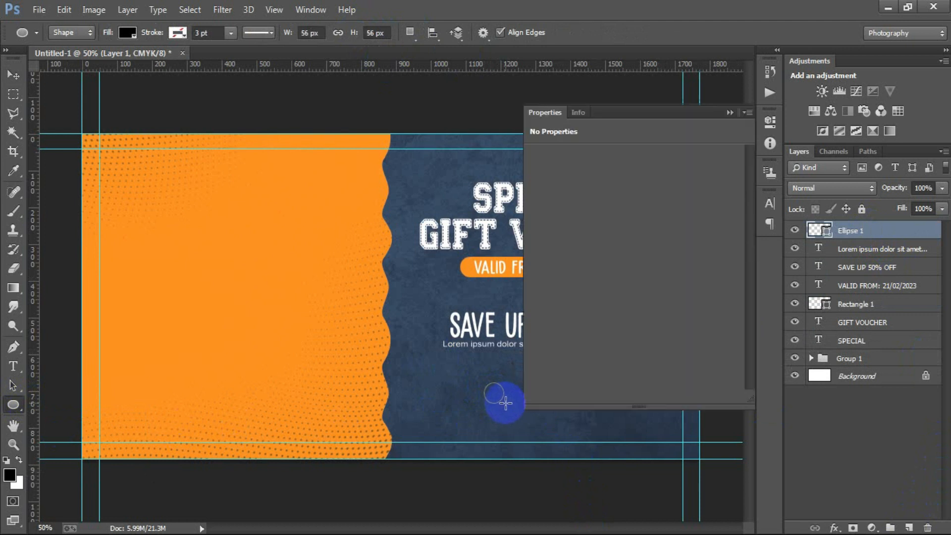
Set the circle's fill to the solid orange colour ff8e00
double_click(817, 230)
click(196, 307)
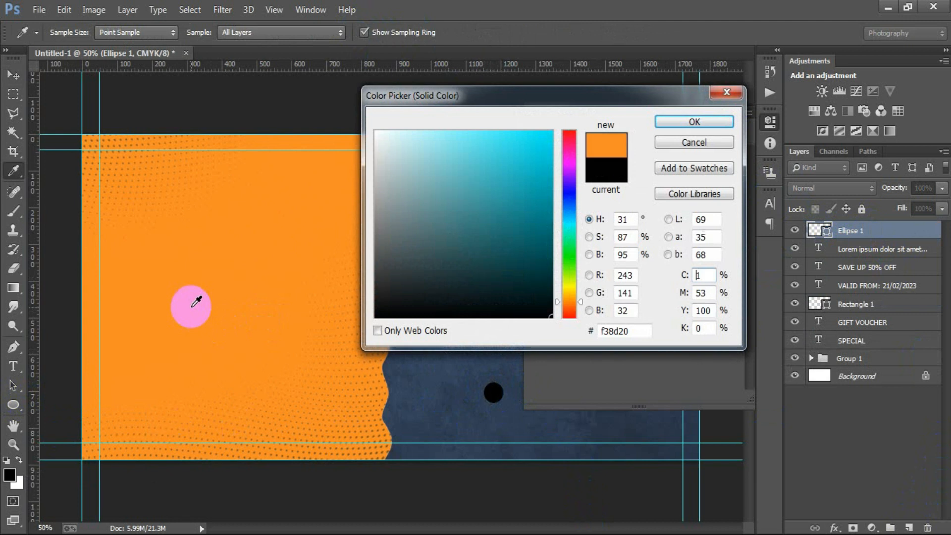
click(276, 280)
drag(537, 147, 586, 125)
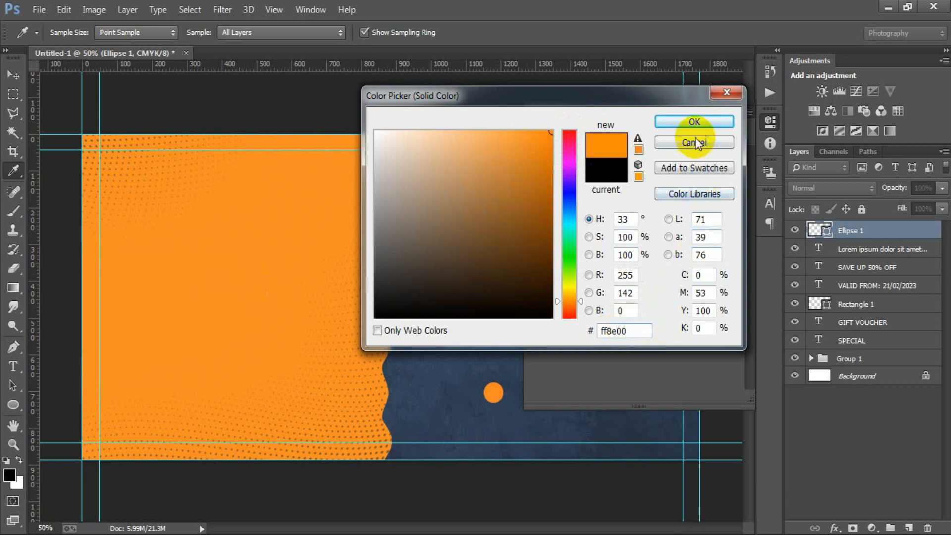
click(694, 122)
click(721, 118)
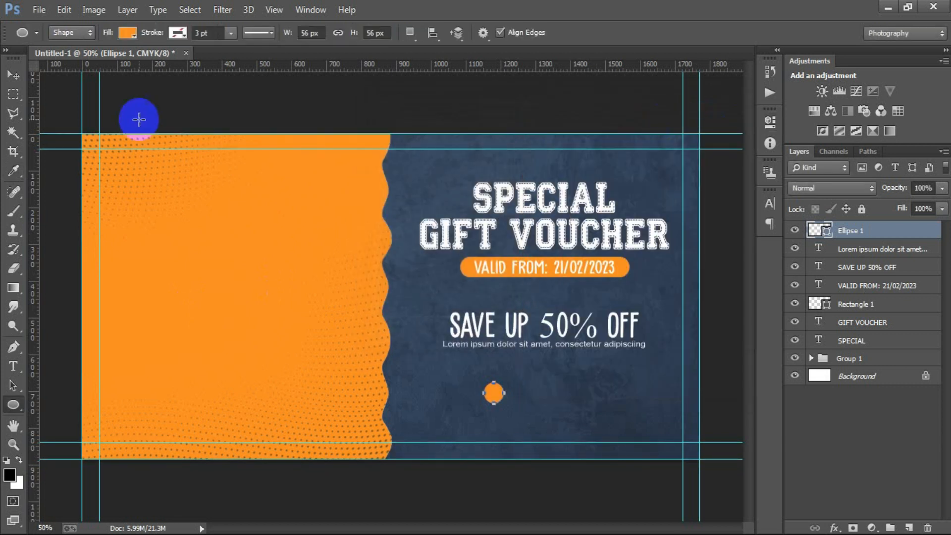
Duplicate the orange circle twice to form a row of three, and distribute their horizontal centres evenly
click(12, 75)
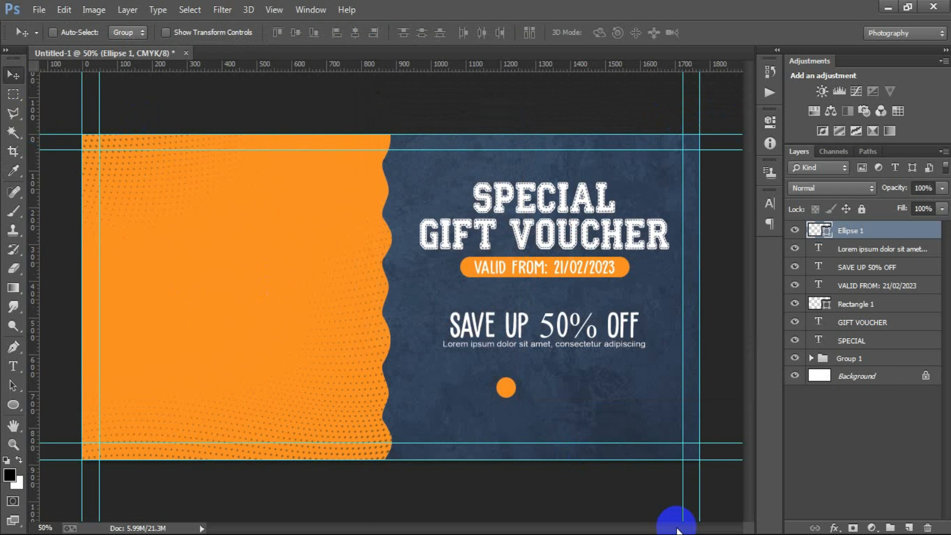
key(ctrl+j)
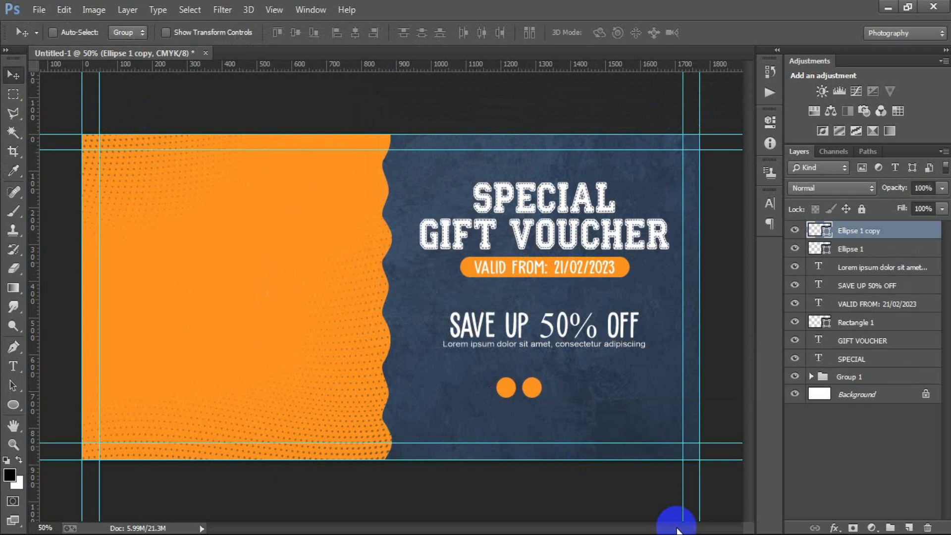
key(ctrl+j)
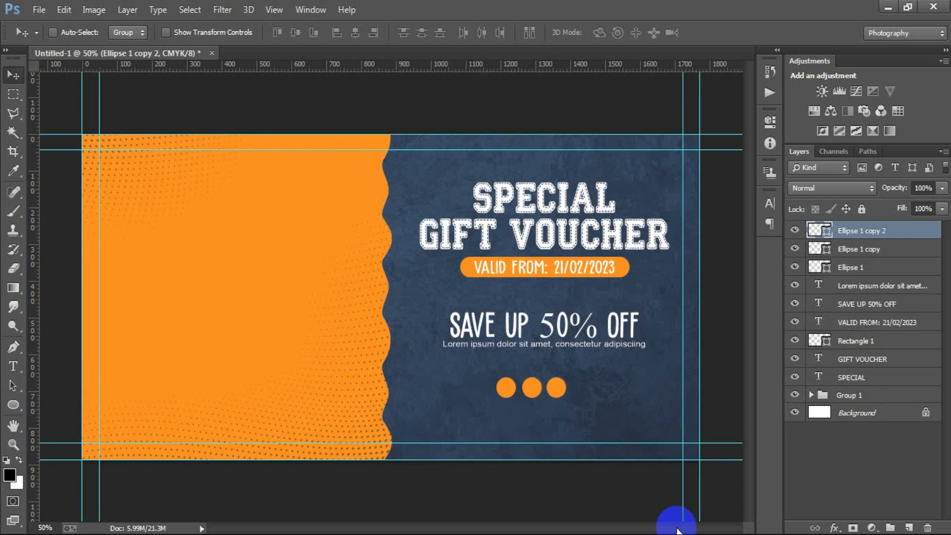
shift+click(878, 270)
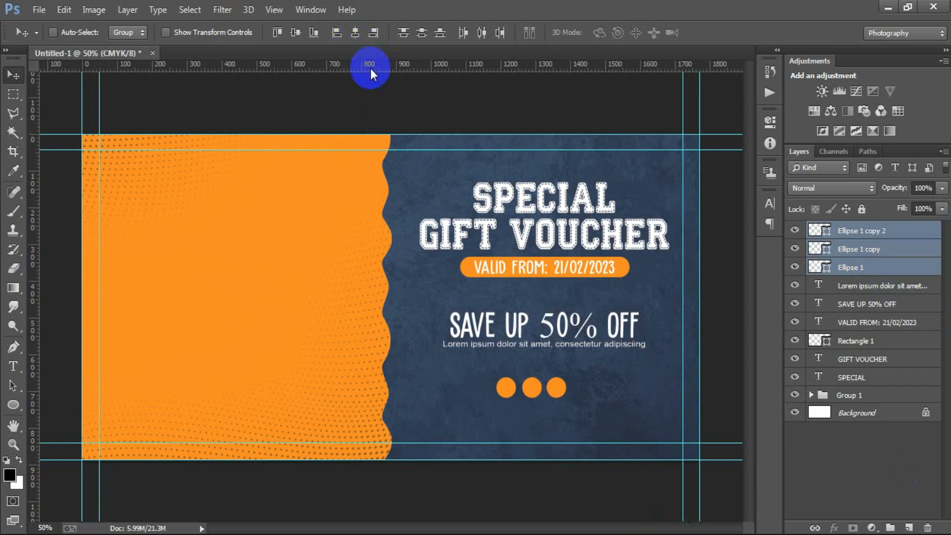
click(482, 32)
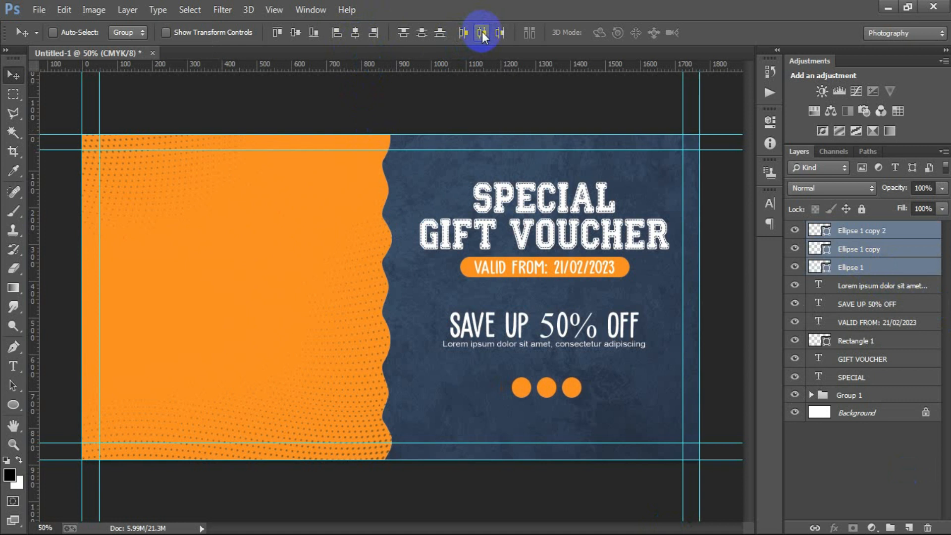
Merge the three circles into one shape layer and centre it horizontally beneath the Lorem ipsum line
key(shift+Right)
key(shift+Right)
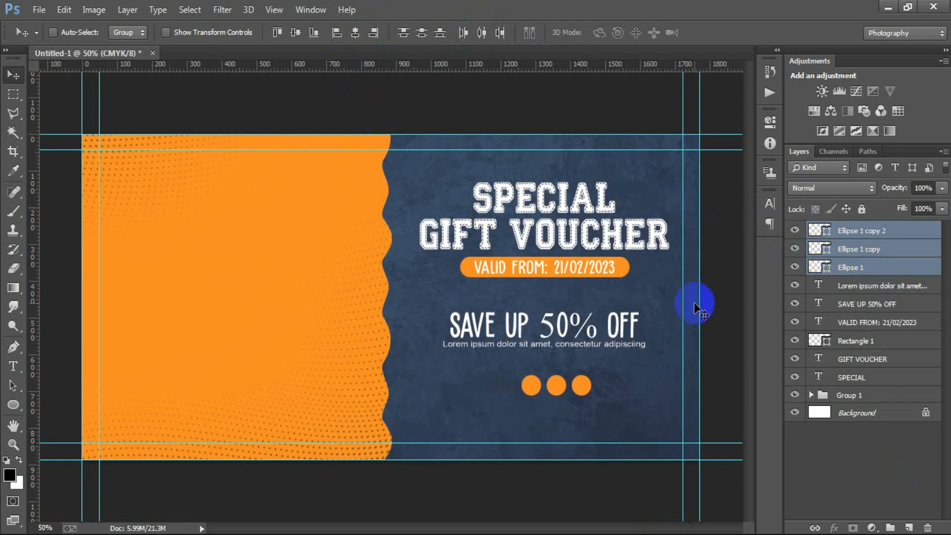
key(ctrl+e)
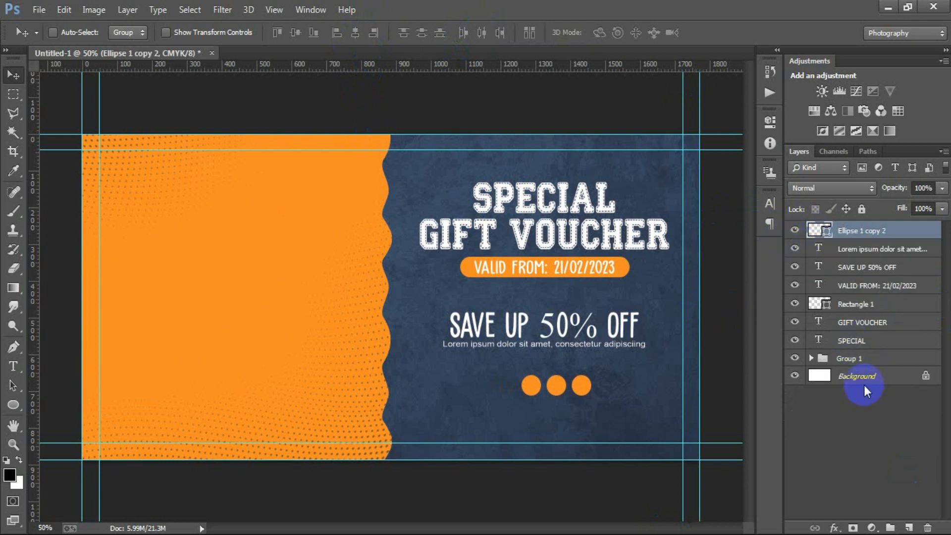
ctrl+click(859, 254)
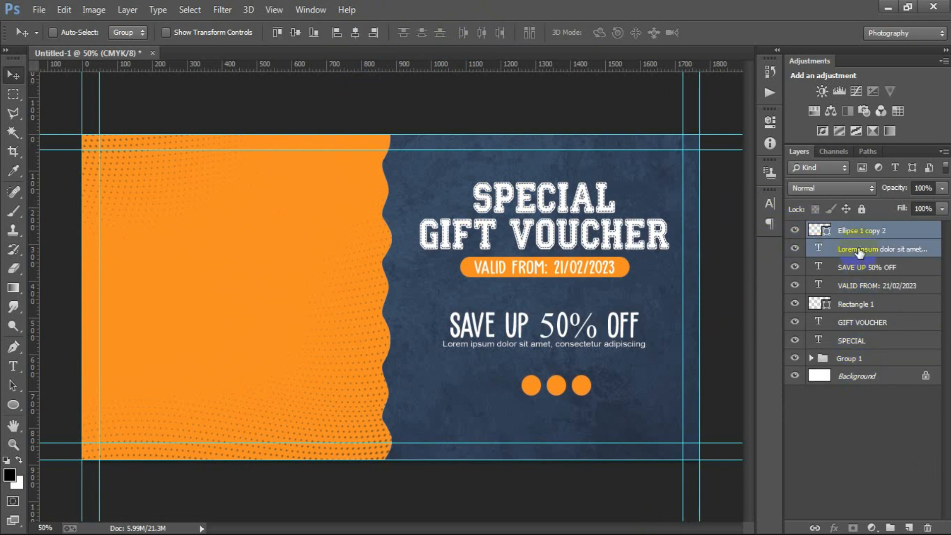
click(354, 33)
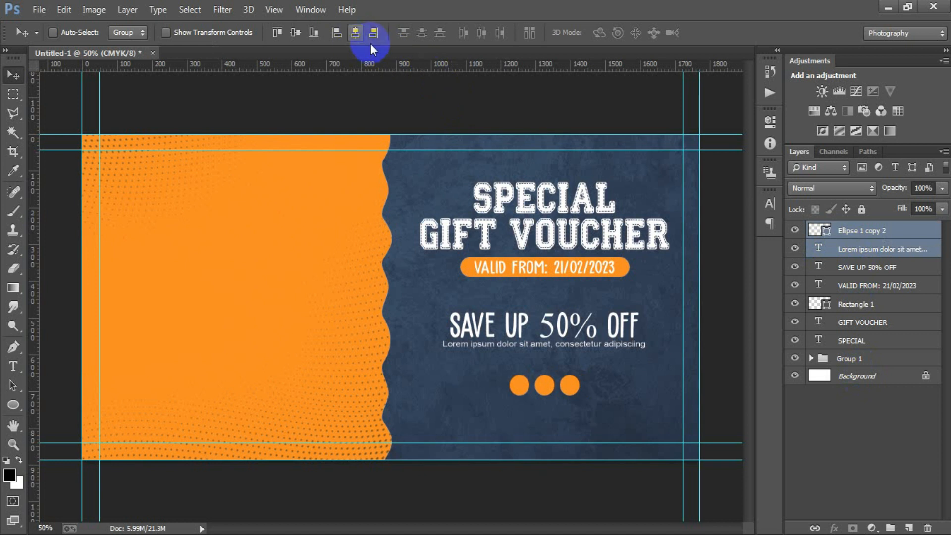
click(858, 236)
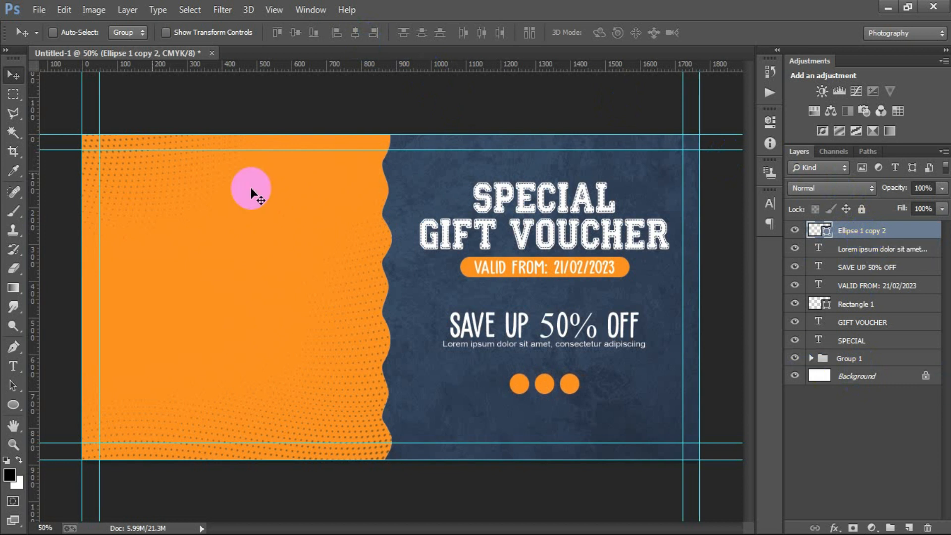
Place the phone handset image as a linked file above the circles and rasterize its layer
click(38, 9)
click(96, 234)
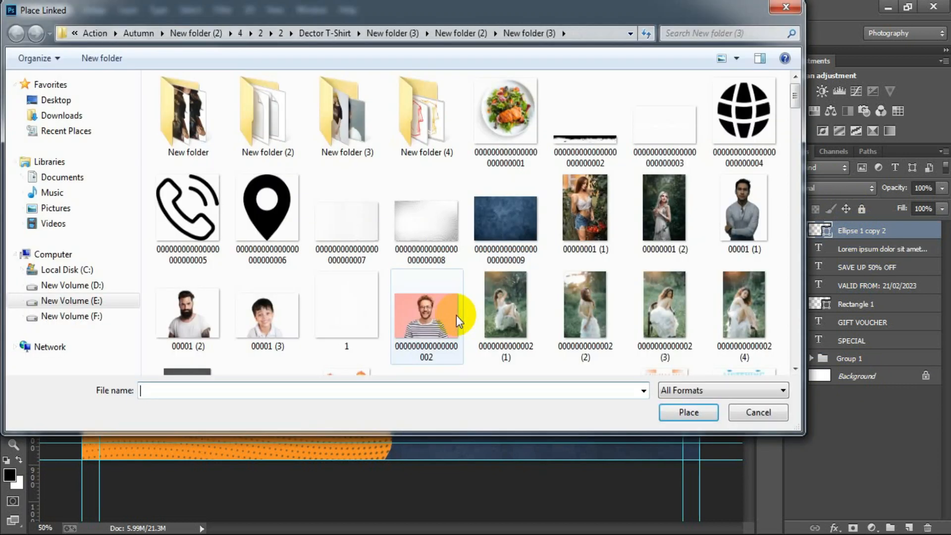
double_click(207, 229)
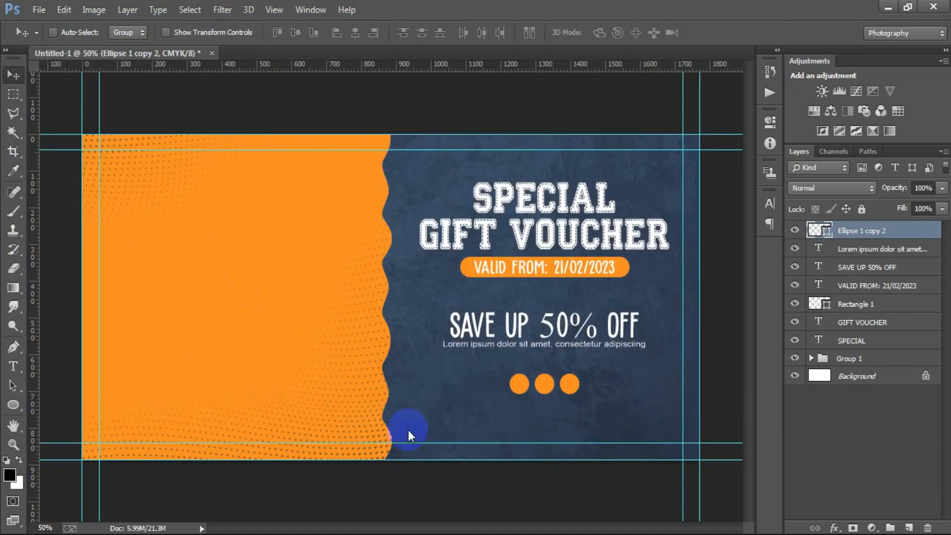
click(489, 32)
right_click(852, 232)
click(624, 275)
Fill the phone icon's shape with solid white
click(19, 459)
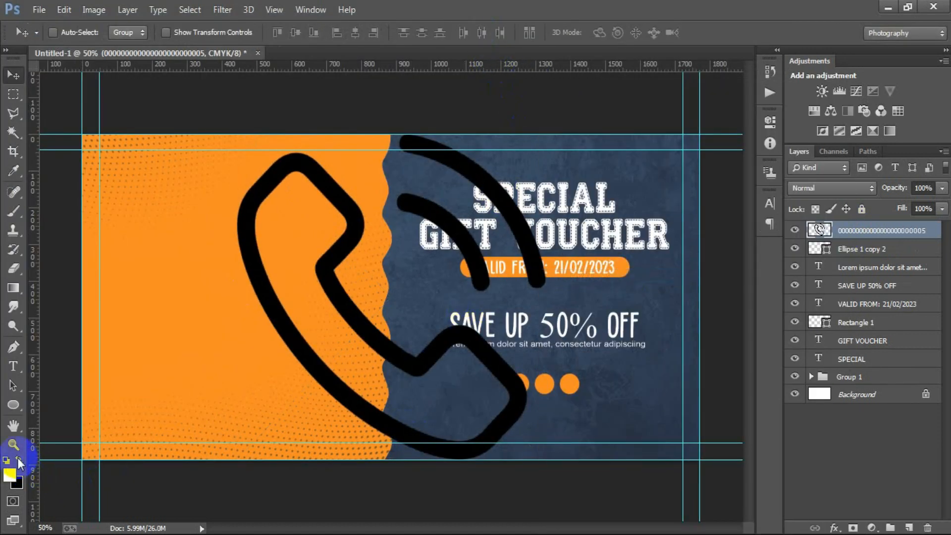
ctrl+click(818, 229)
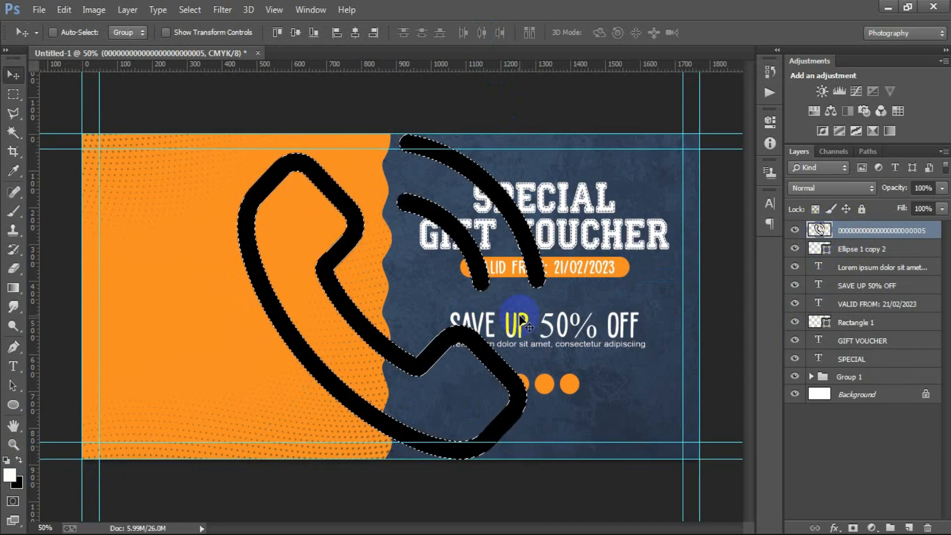
key(alt+BackSpace)
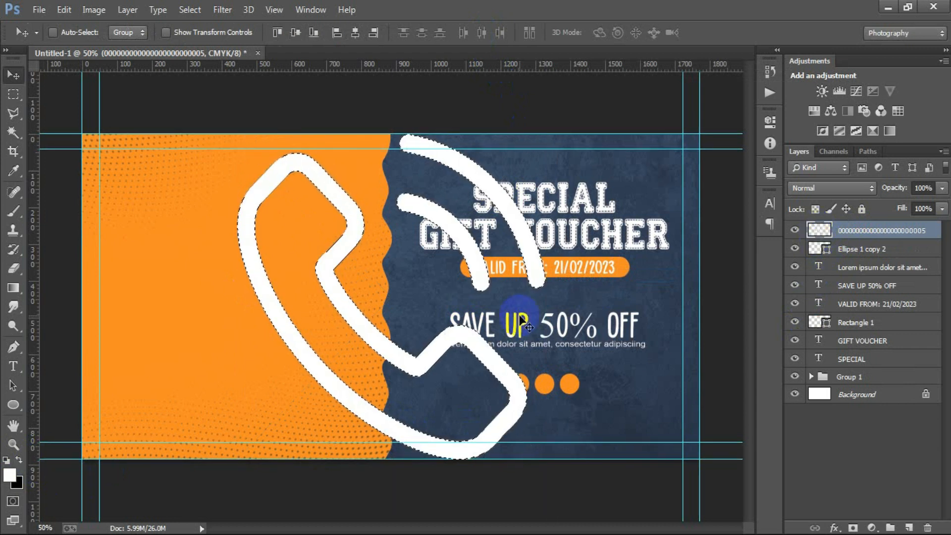
key(ctrl+d)
Scale the white phone icon down to fit inside the first orange circle and position it there
key(ctrl+t)
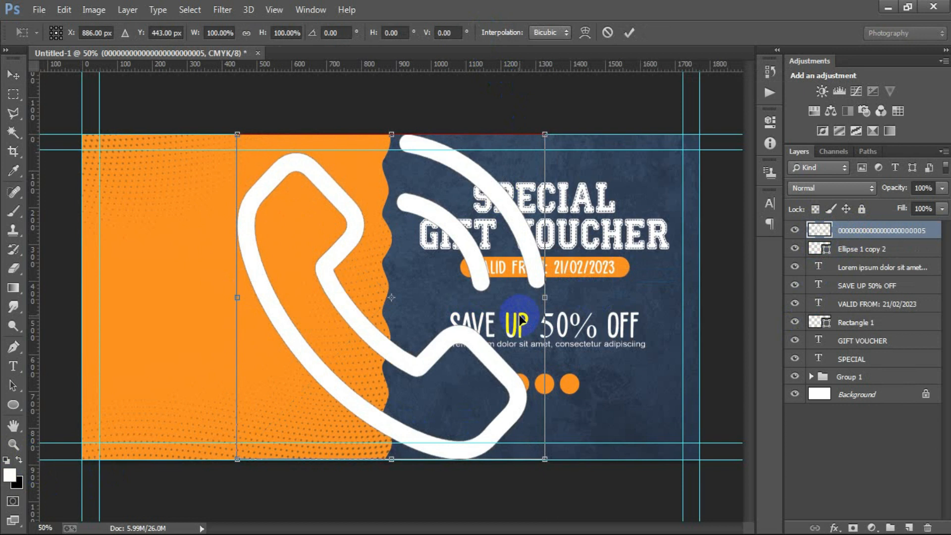
drag(544, 458, 516, 393)
click(628, 32)
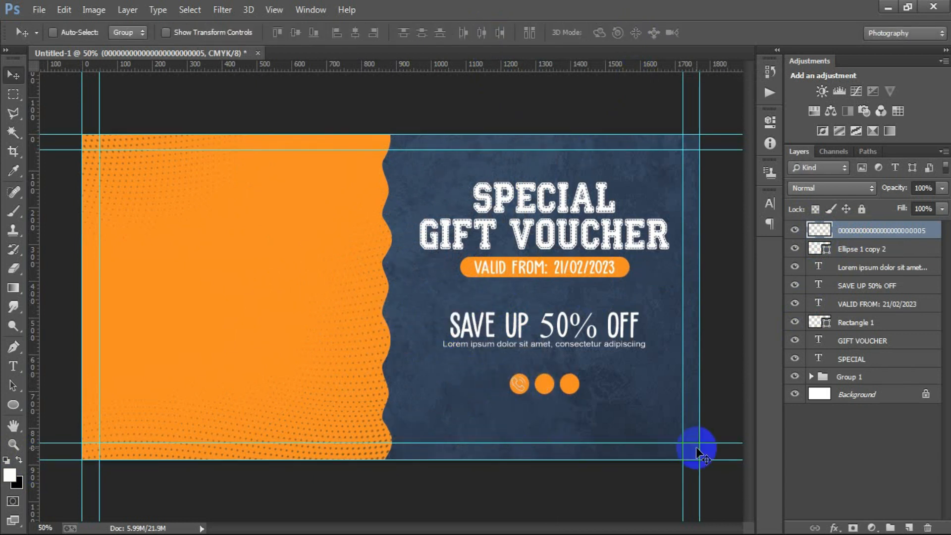
Place the globe image as a linked file at 3.62% scale and turn it into a rasterized white icon
click(39, 10)
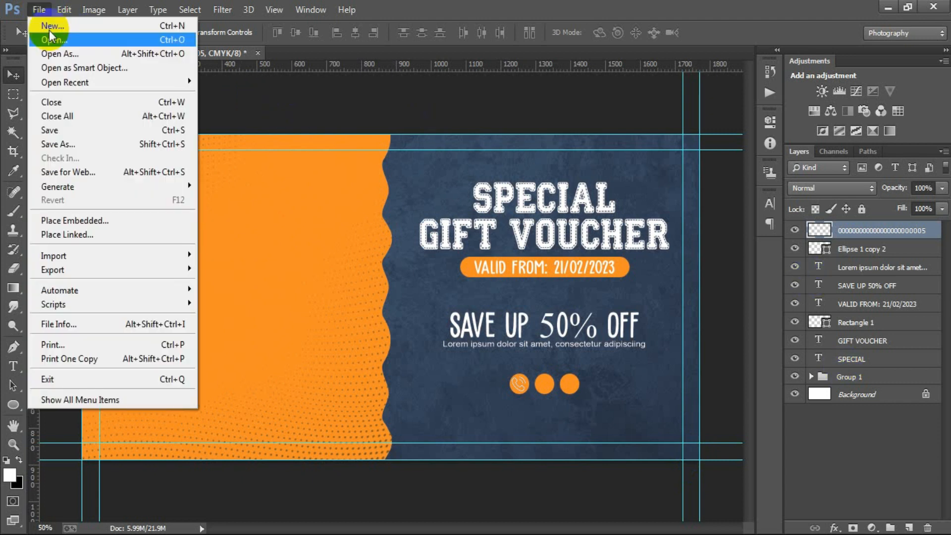
click(121, 235)
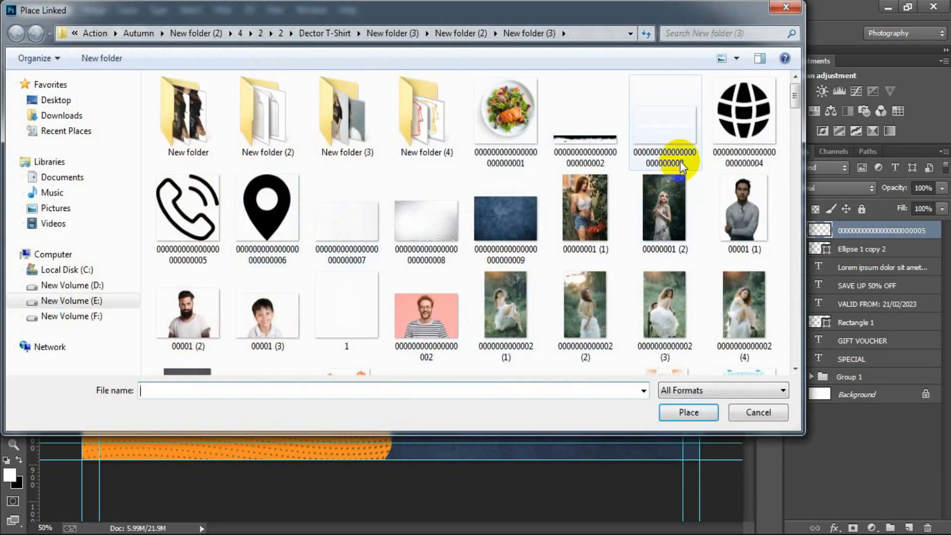
click(723, 154)
click(688, 412)
drag(552, 439, 419, 297)
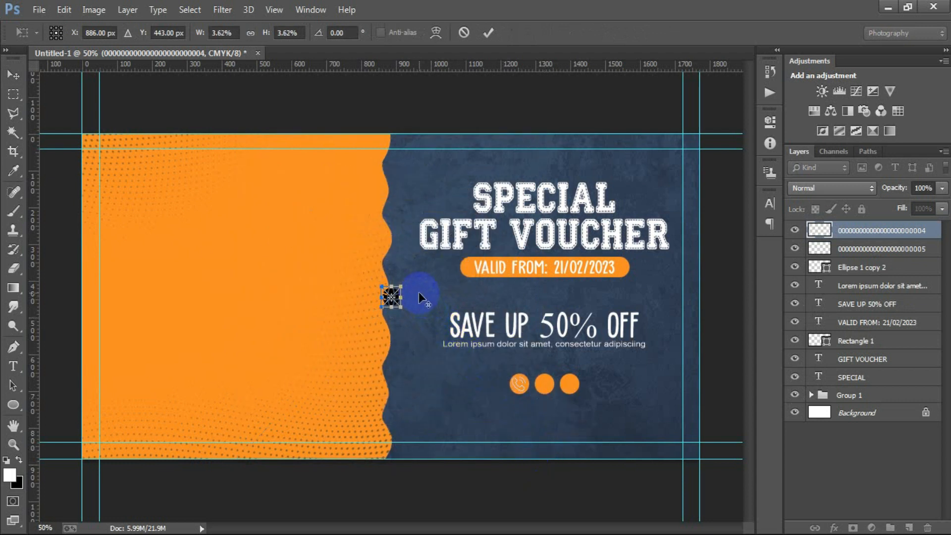
click(489, 32)
right_click(836, 228)
click(636, 273)
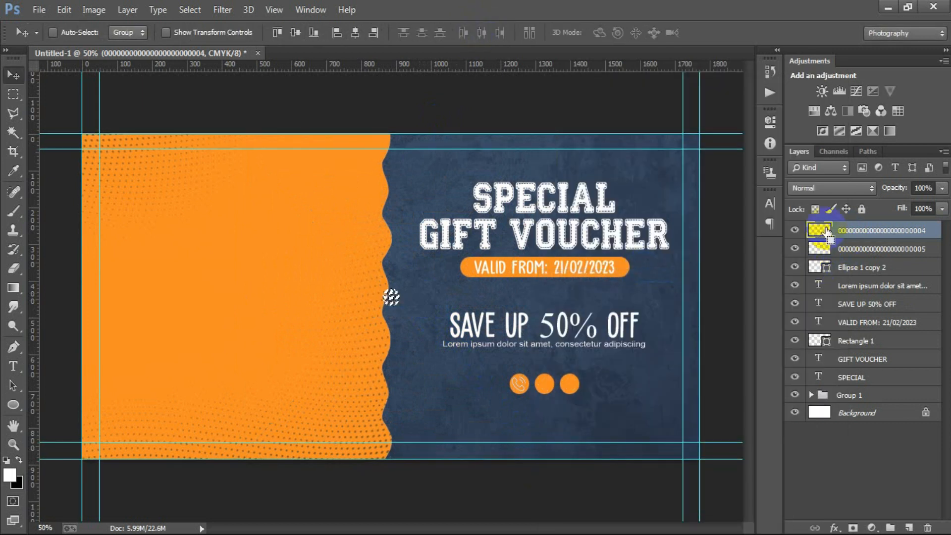
Move the white globe icon onto the middle orange circle and scale it to 75%
drag(391, 297, 554, 383)
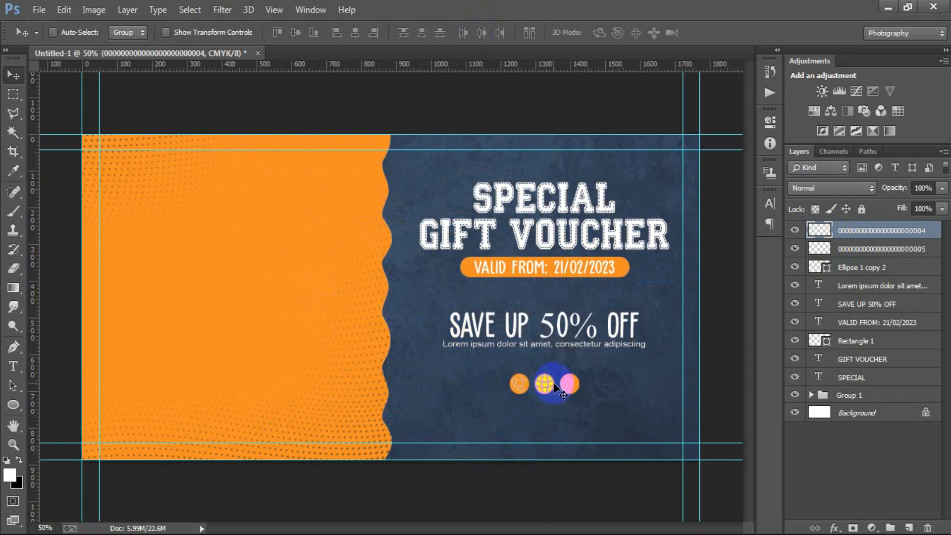
key(ctrl+t)
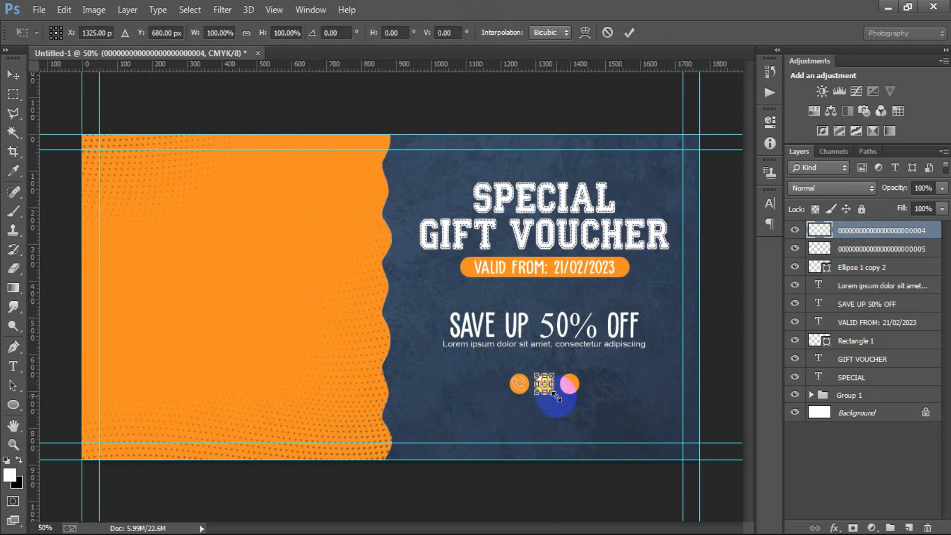
drag(552, 395, 550, 390)
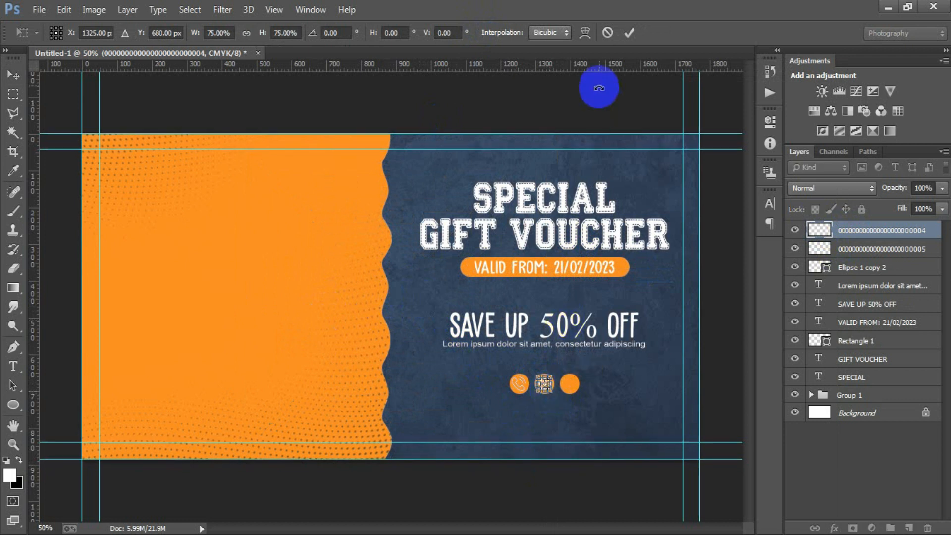
click(628, 33)
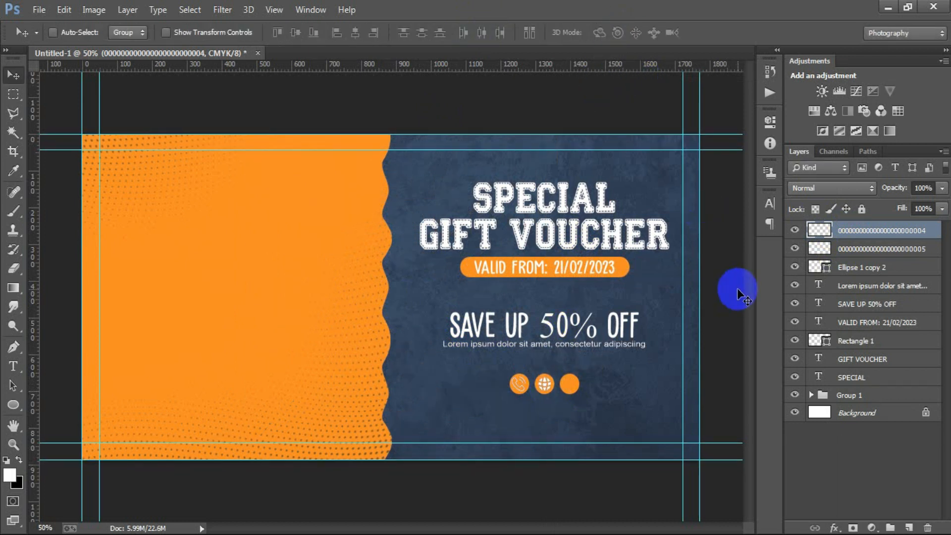
Place the location pin image as a linked file at 3.25% scale on the third orange circle
click(39, 10)
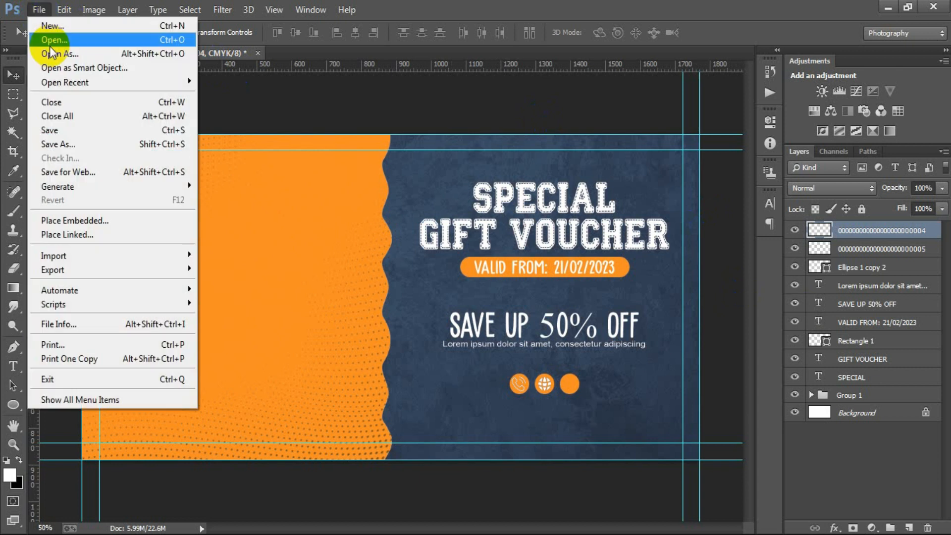
click(106, 233)
click(275, 255)
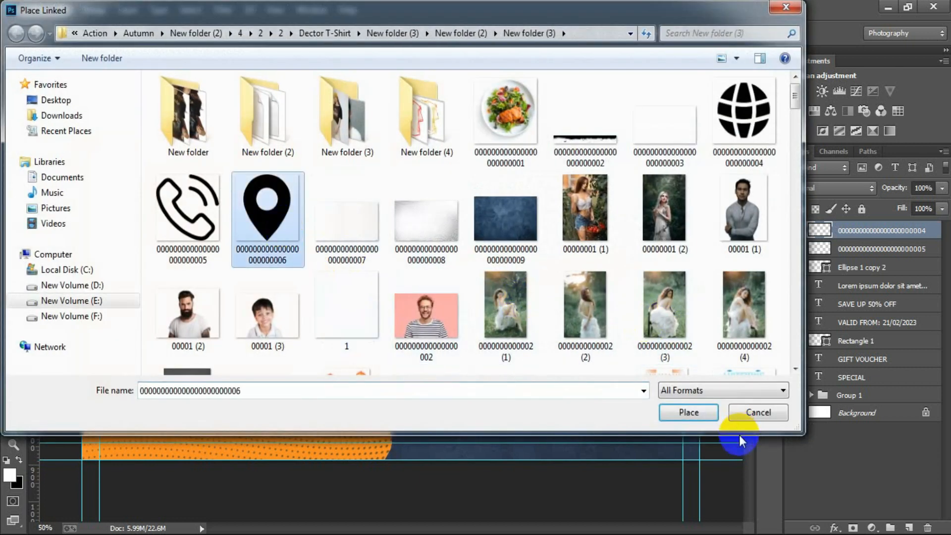
click(689, 412)
drag(543, 459, 572, 386)
click(488, 33)
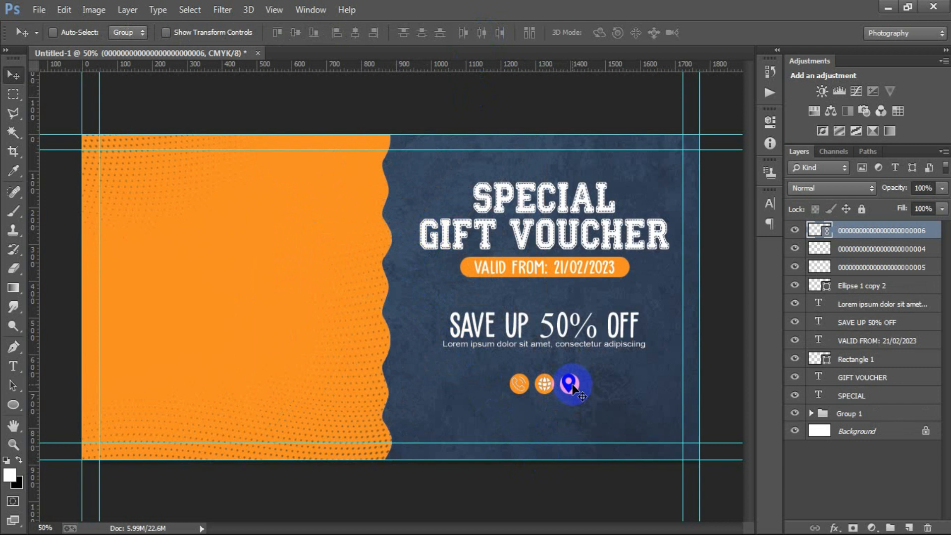
Scale the location pin down to 2.25% within its circle and rasterize its layer
key(ctrl+t)
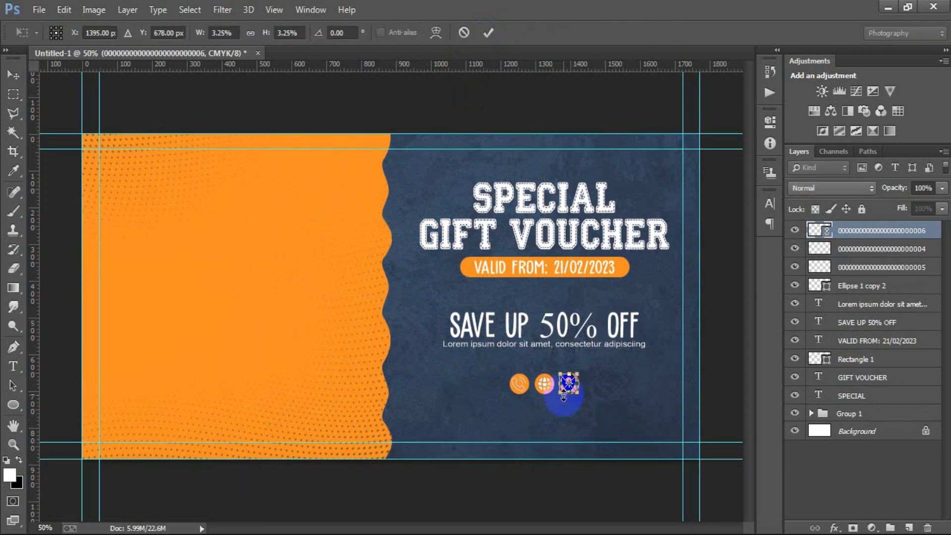
drag(576, 391, 577, 394)
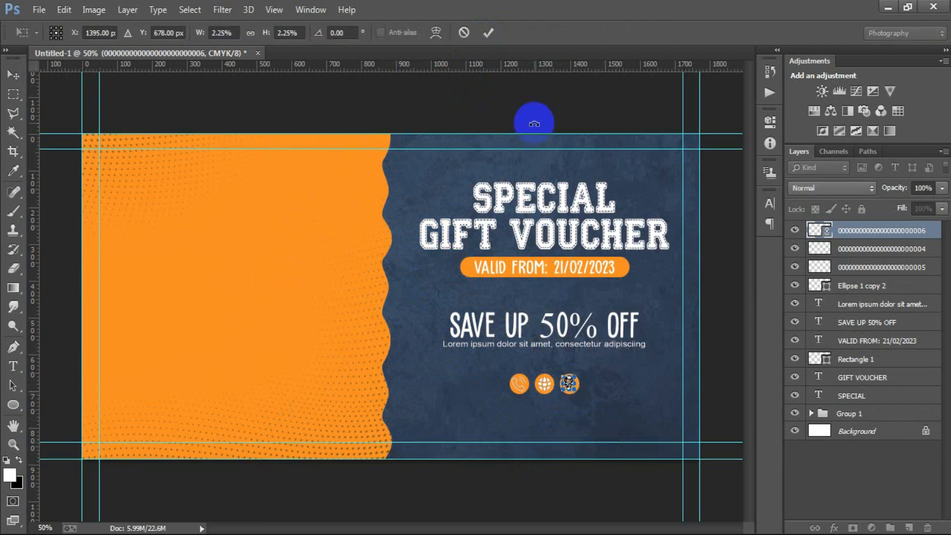
click(488, 33)
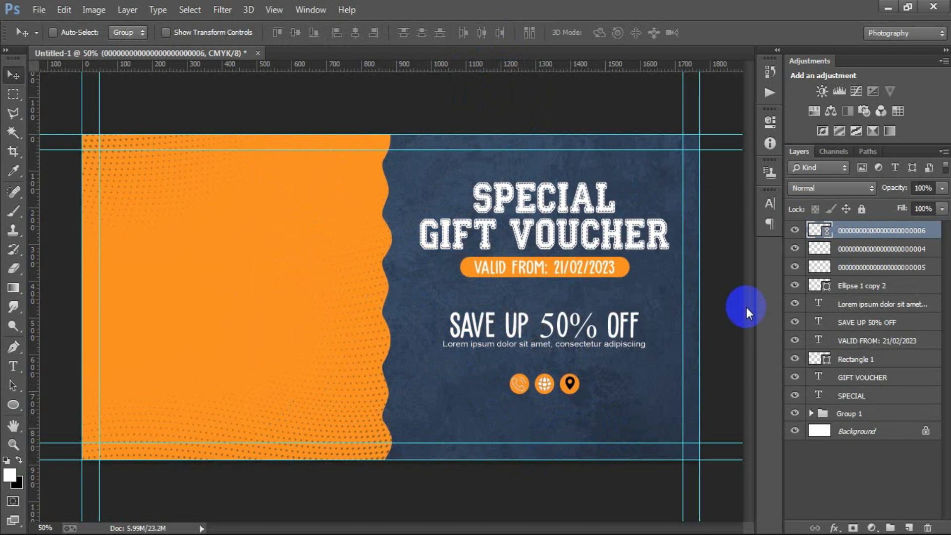
right_click(877, 233)
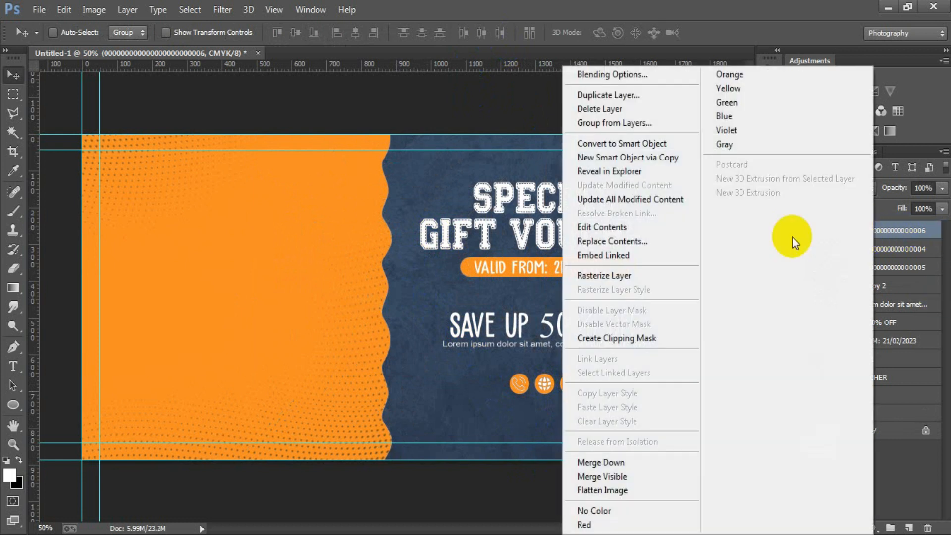
click(657, 277)
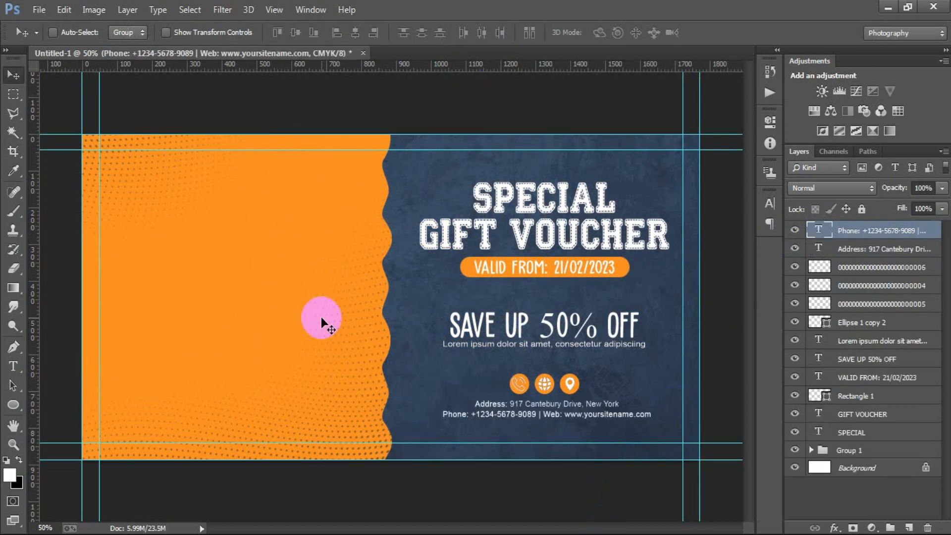
Place the salmon salad plate image into the voucher as a linked file
click(38, 10)
click(116, 234)
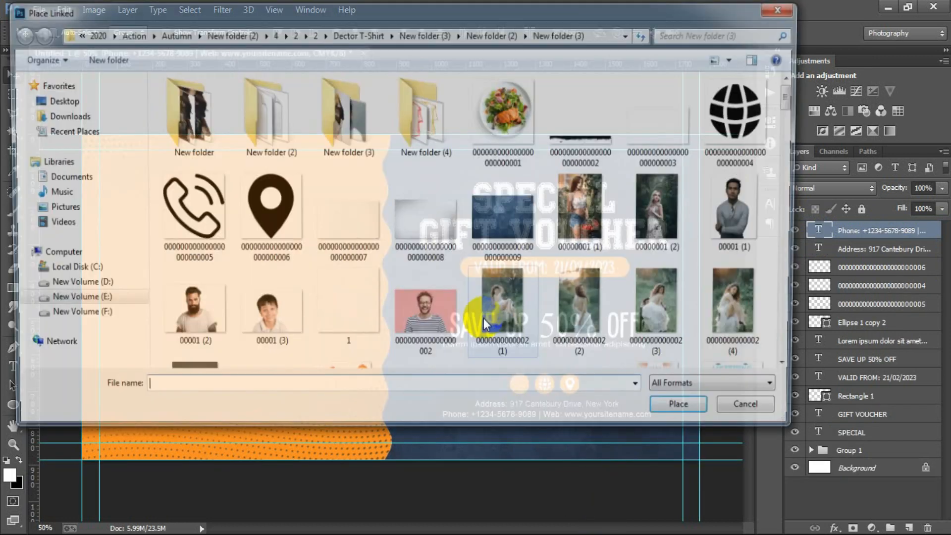
click(515, 133)
click(674, 422)
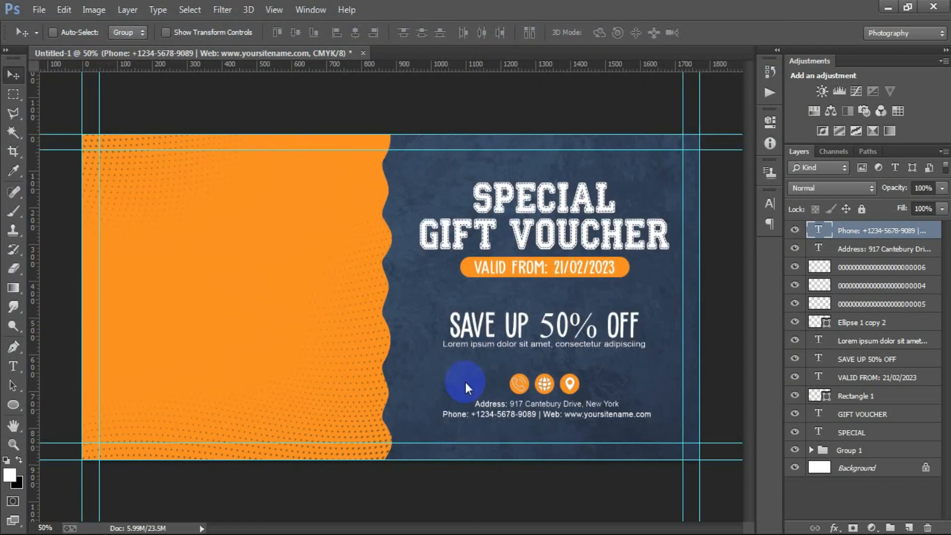
Position the salad plate on the orange panel, scale it to about 28.8% and rotate it -2.08°
drag(384, 338, 266, 344)
drag(390, 461, 337, 433)
drag(365, 483, 372, 478)
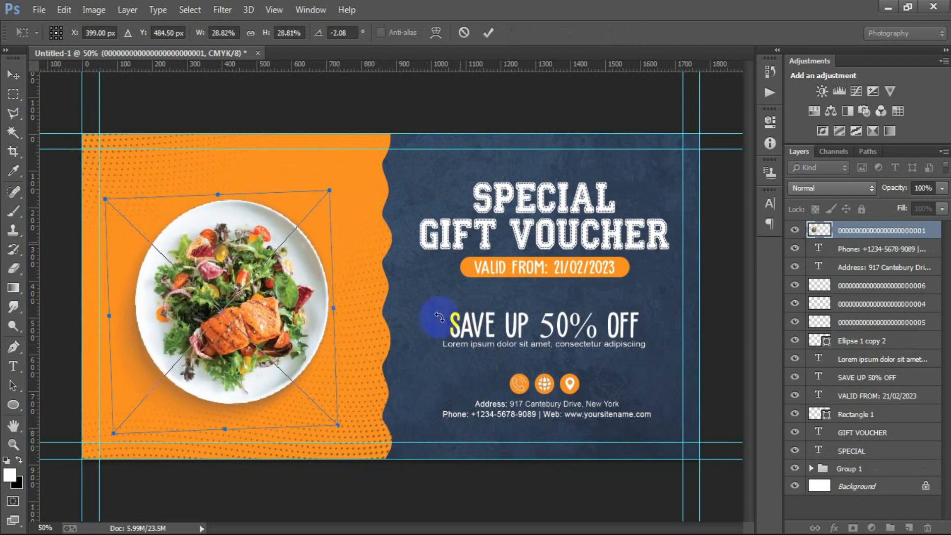
click(496, 32)
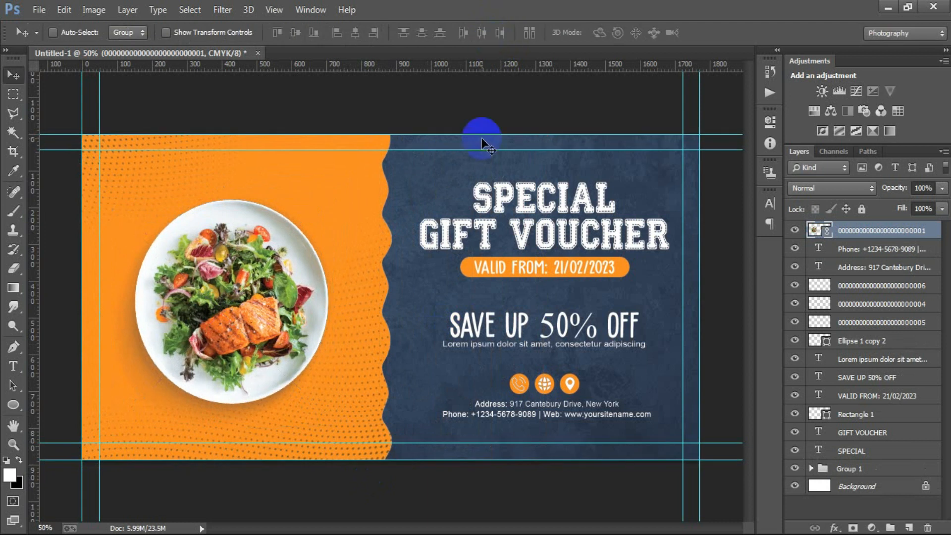
Group all layers from the salad plate down to the SPECIAL text, and hide the rulers and guides
shift+click(864, 451)
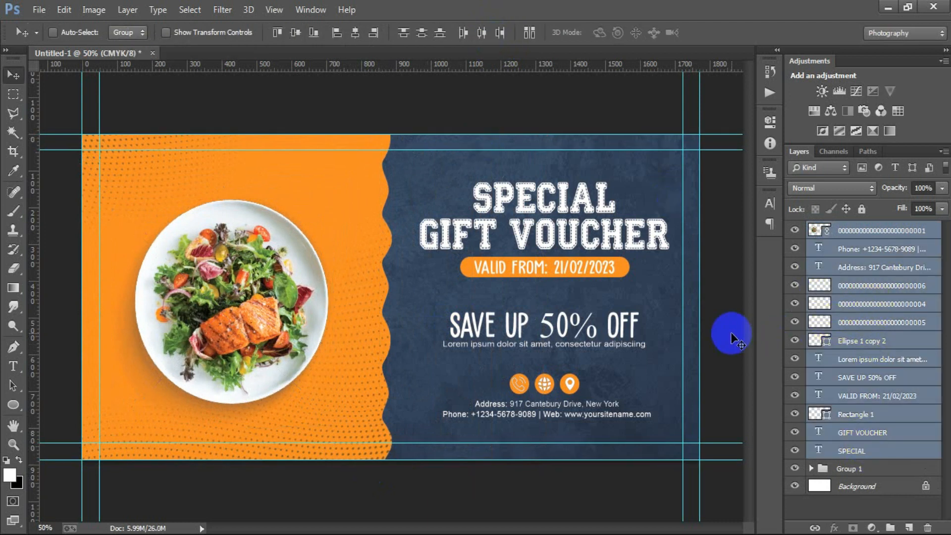
key(ctrl+g)
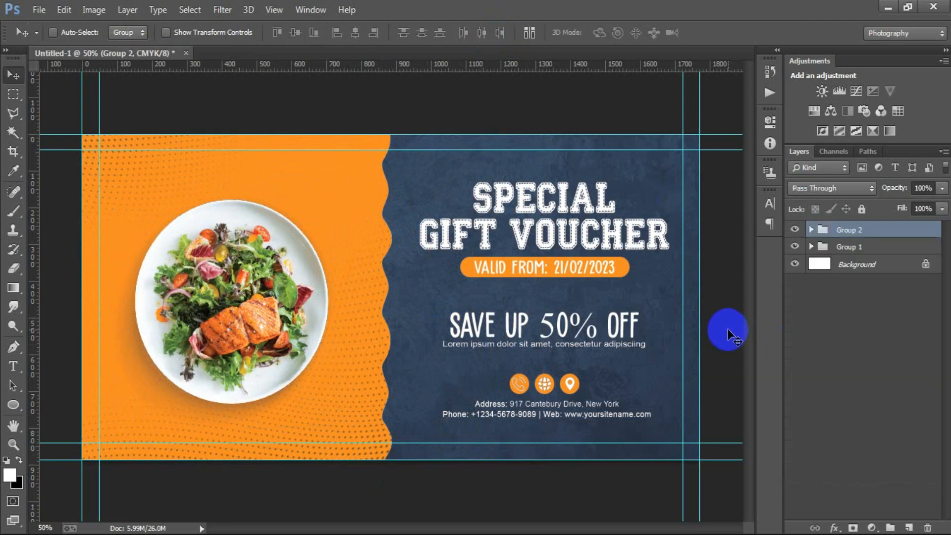
key(ctrl+r)
key(ctrl+semicolon)
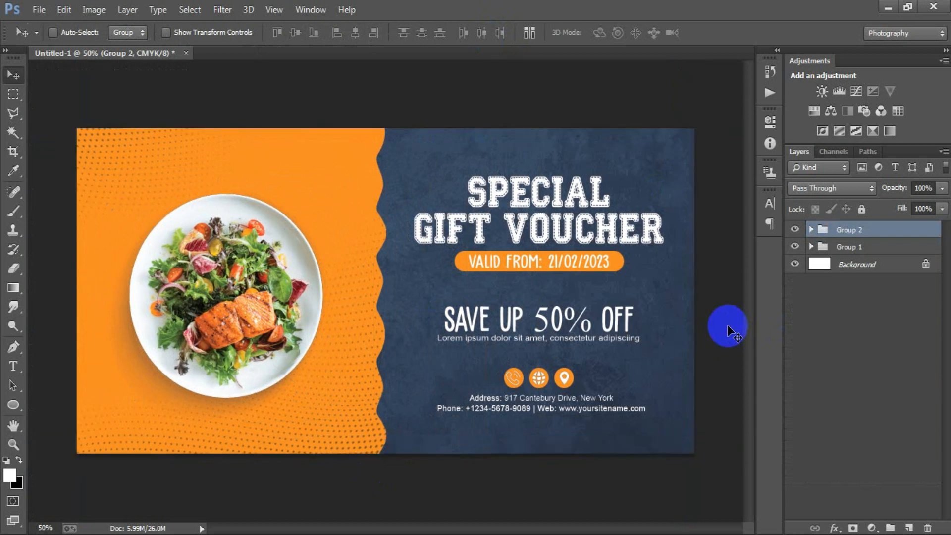